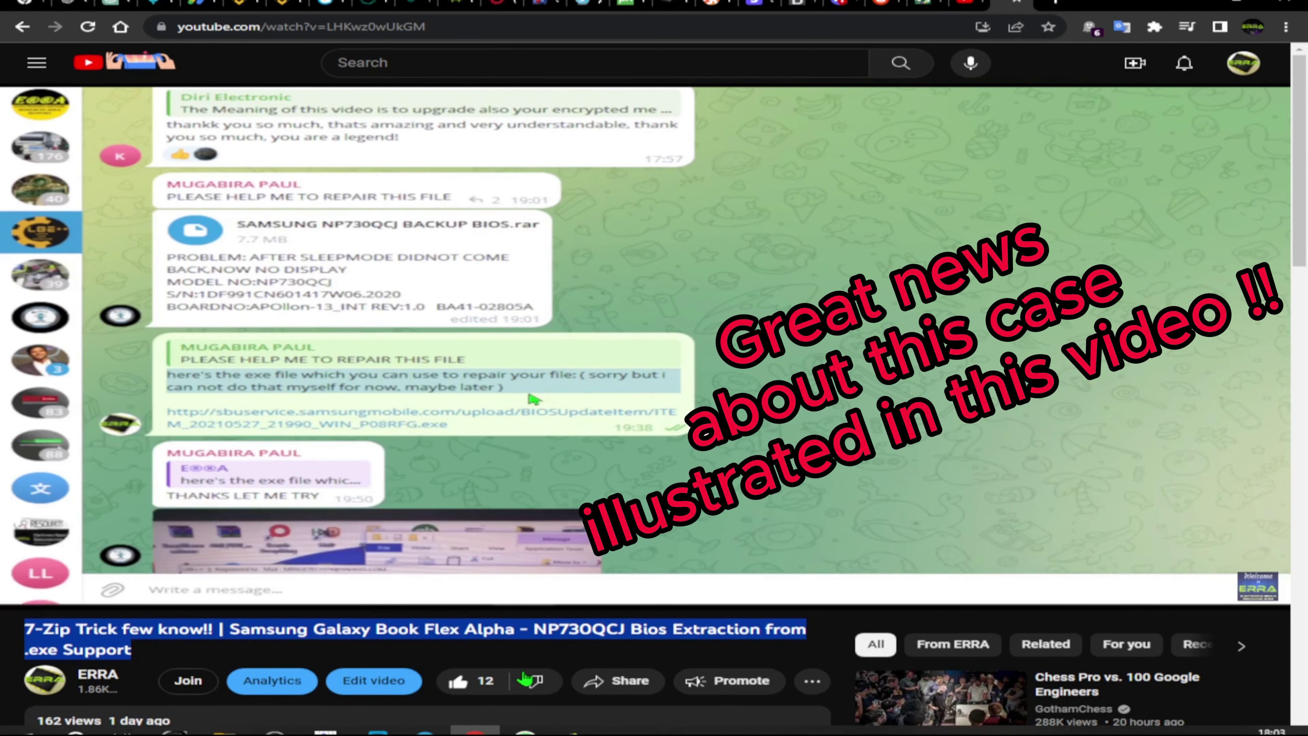
# - Trace the Telegram replies back to the Samsung NP730QCJ repair request and examine its problem description and model details
pyautogui.click(417, 724)
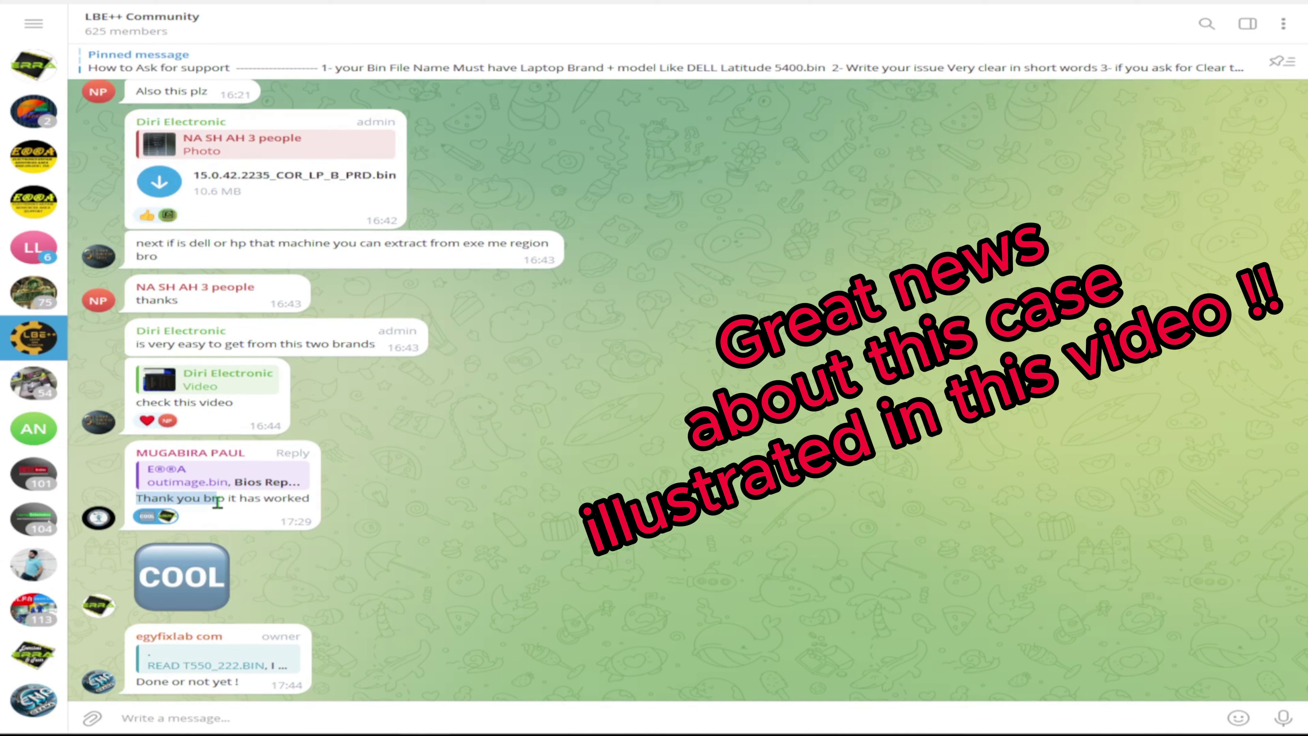
pyautogui.moveTo(307, 496); pyautogui.dragTo(321, 496)
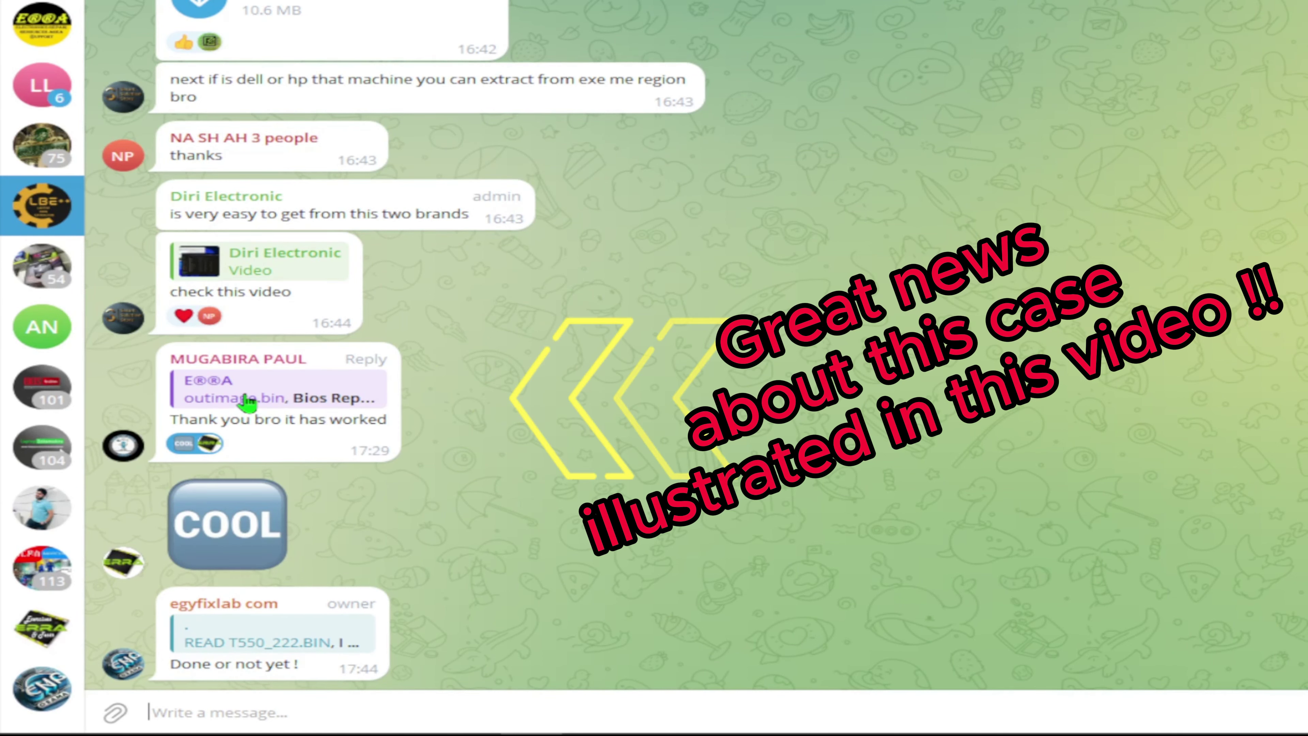
pyautogui.click(256, 404)
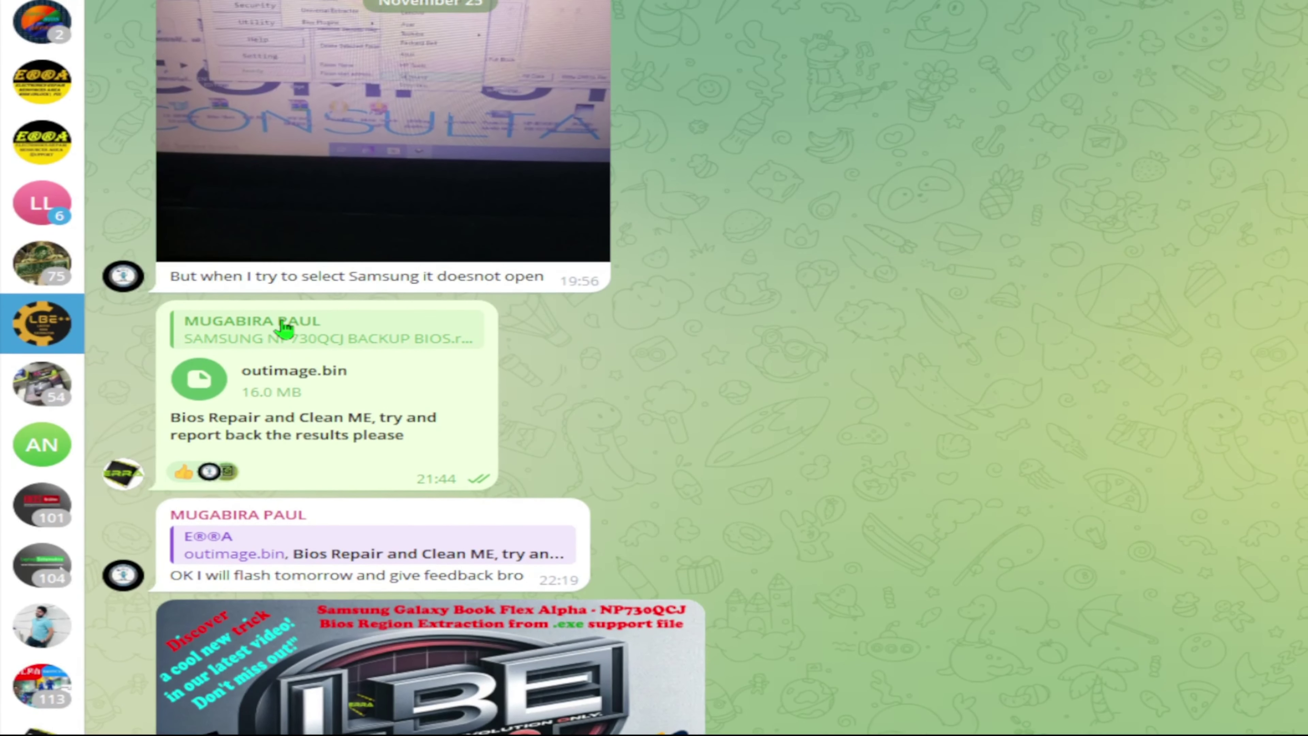
pyautogui.click(283, 328)
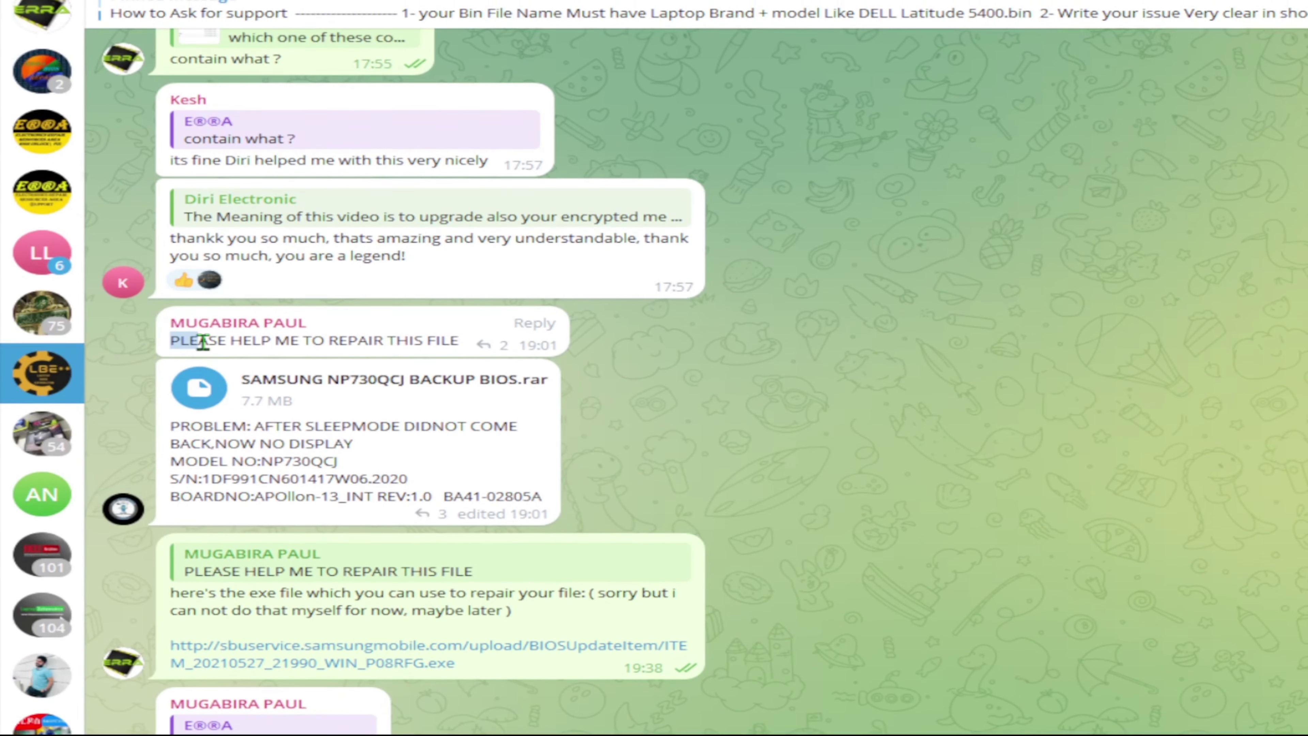
pyautogui.moveTo(203, 342); pyautogui.dragTo(406, 334)
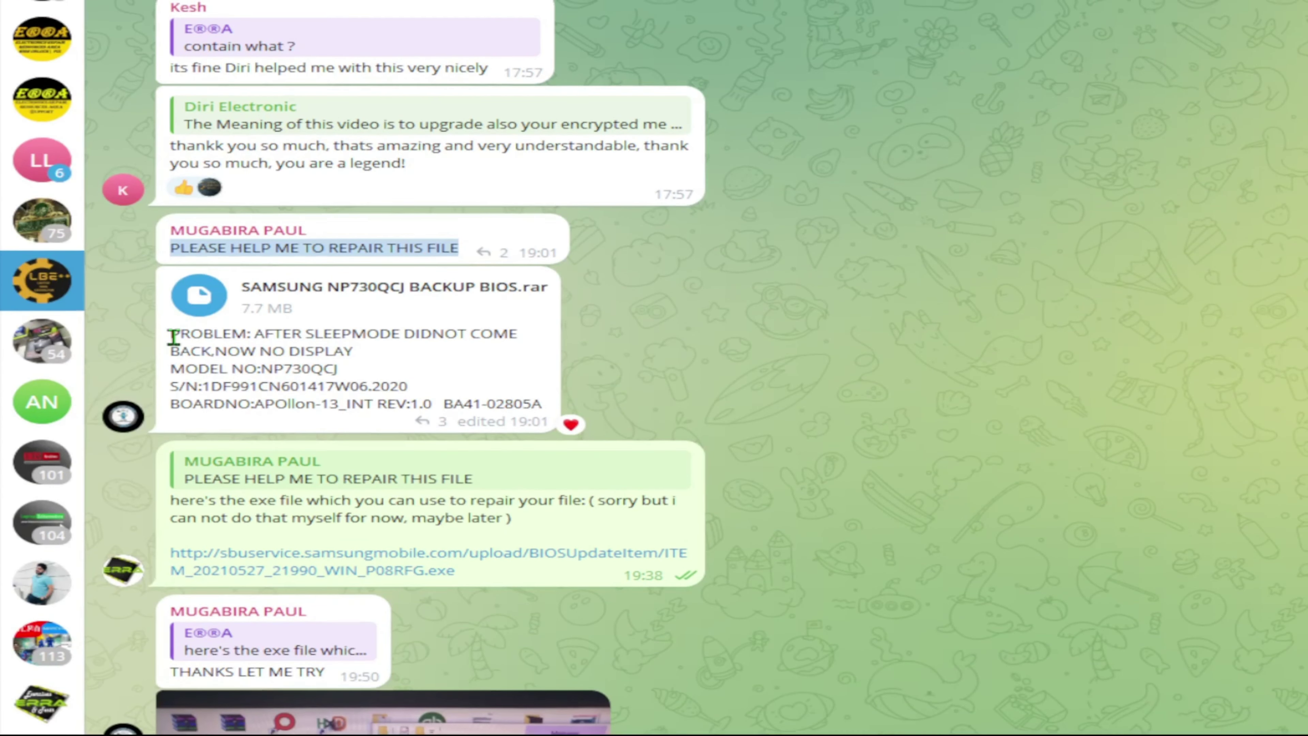
pyautogui.moveTo(174, 338); pyautogui.dragTo(556, 378)
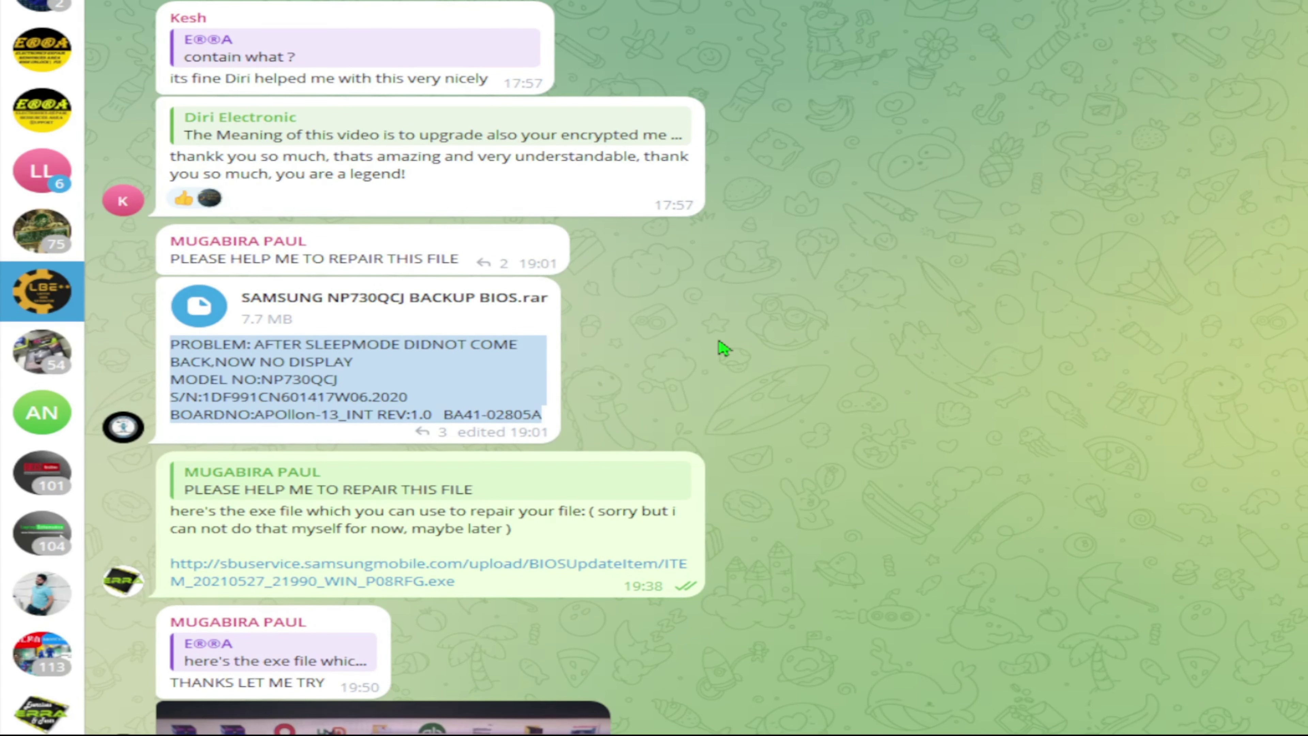
# - Open the LBE Groups folder inside Downloads\BIOS FIXING in File Explorer
pyautogui.press('super+e')
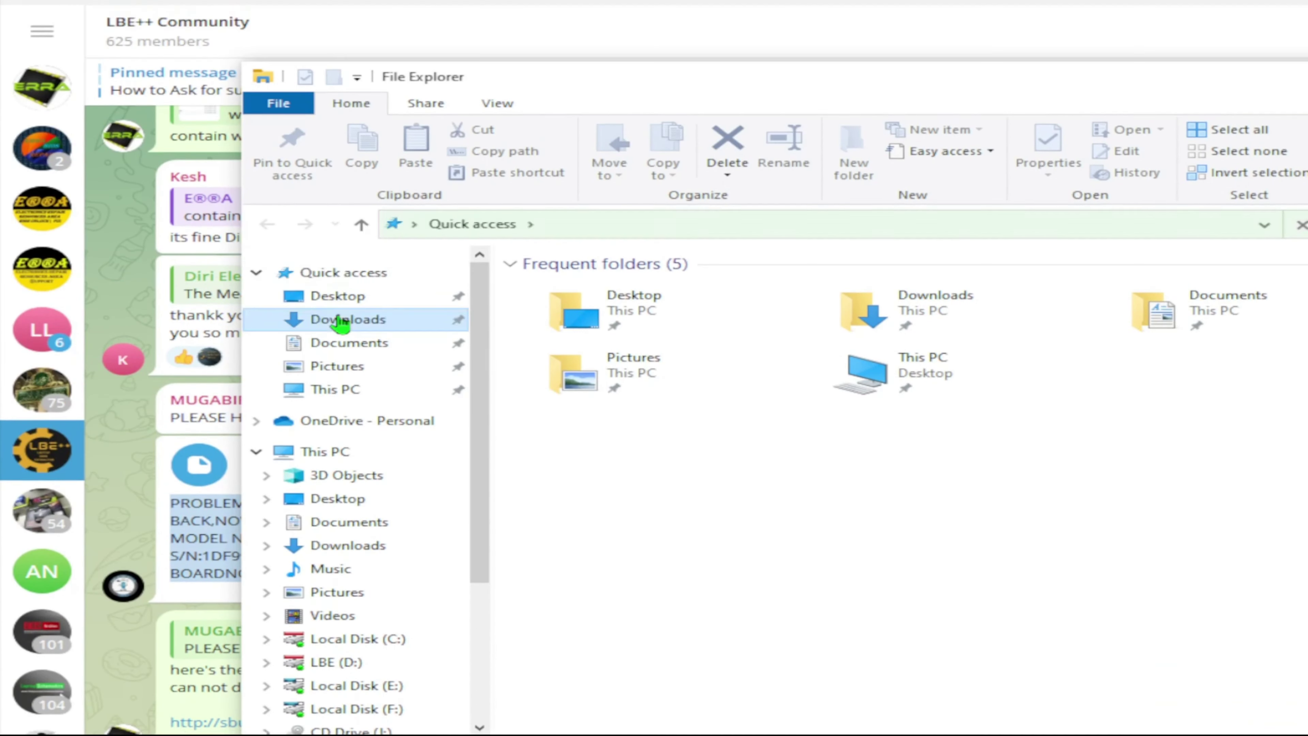
pyautogui.click(341, 321)
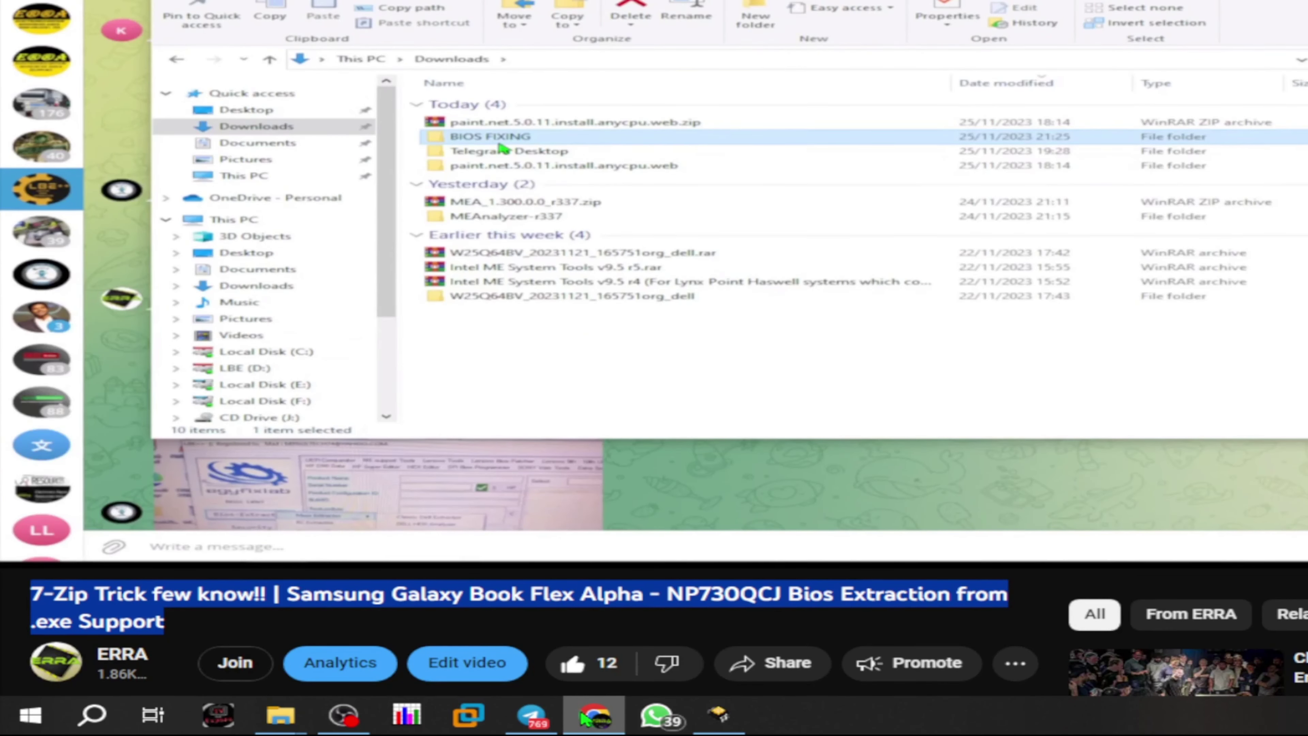
pyautogui.doubleClick(494, 139)
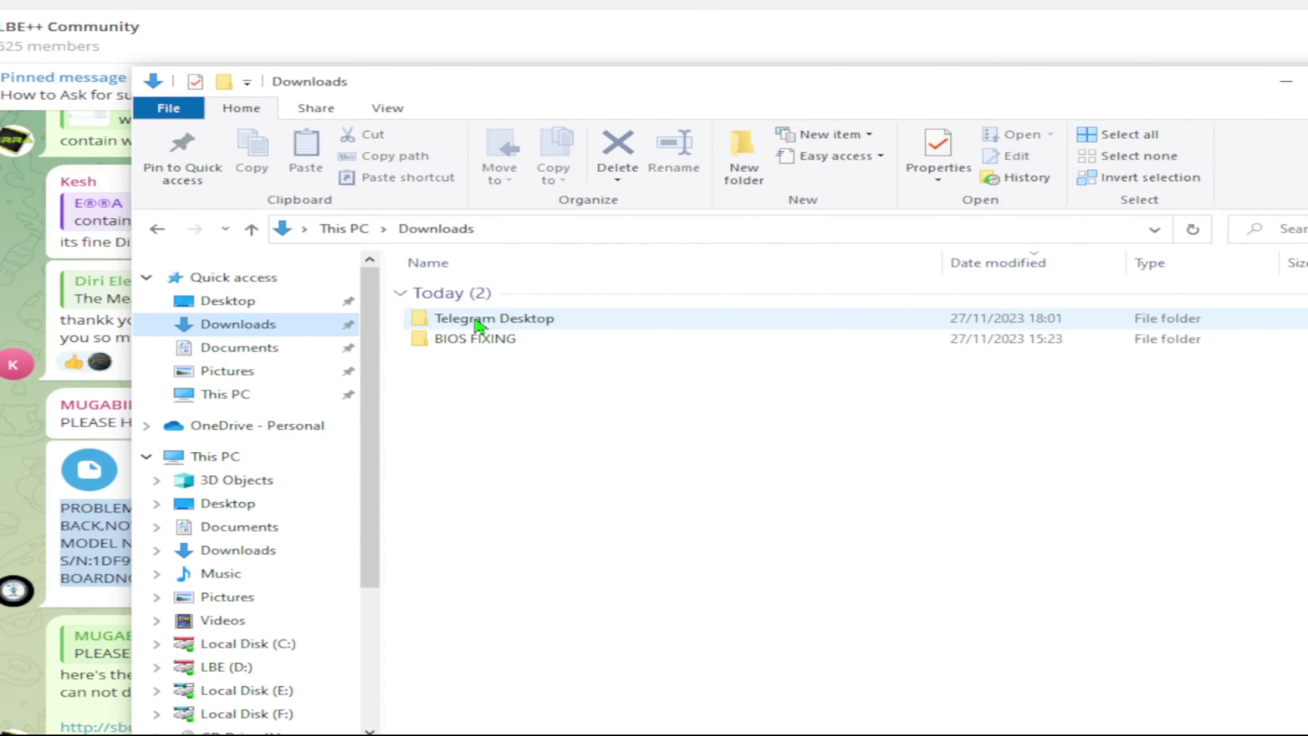
pyautogui.doubleClick(469, 338)
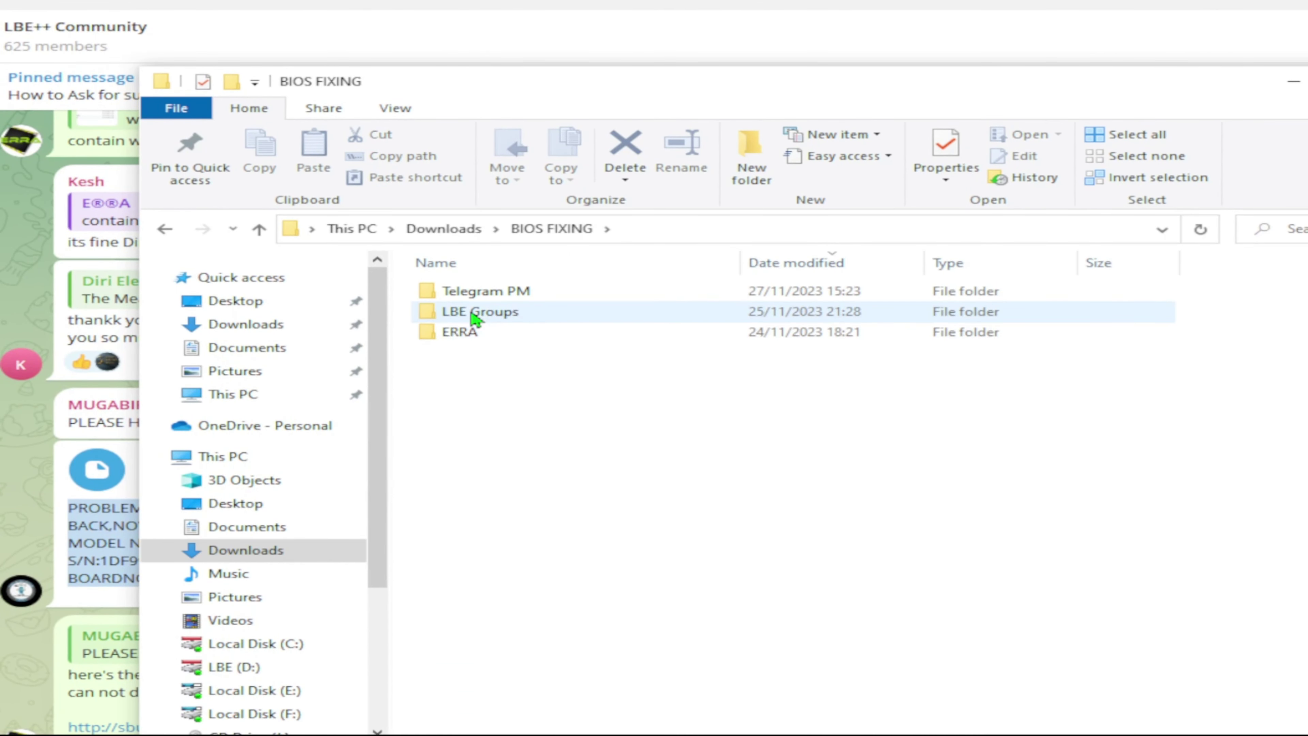
pyautogui.doubleClick(482, 315)
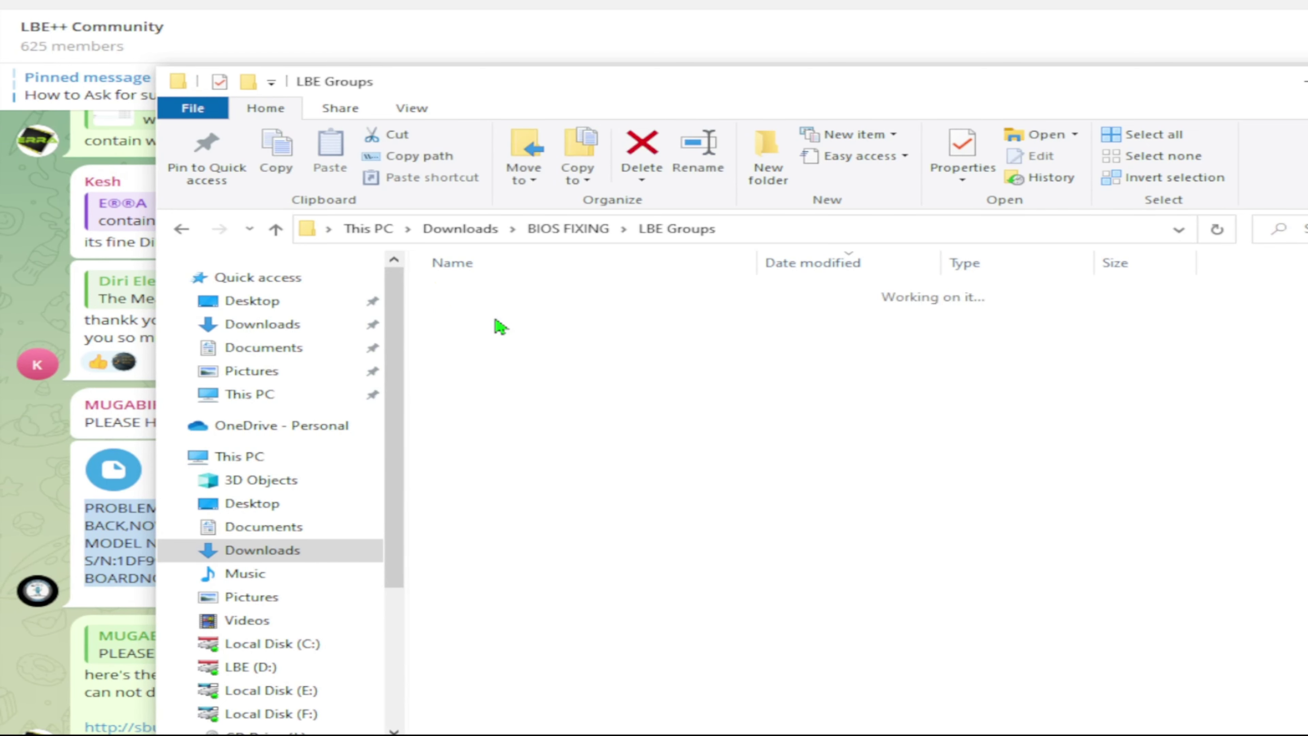
# - Open the EXE subfolder in the requester's folder, keeping the chat partly in view beside the file window
pyautogui.click(483, 292)
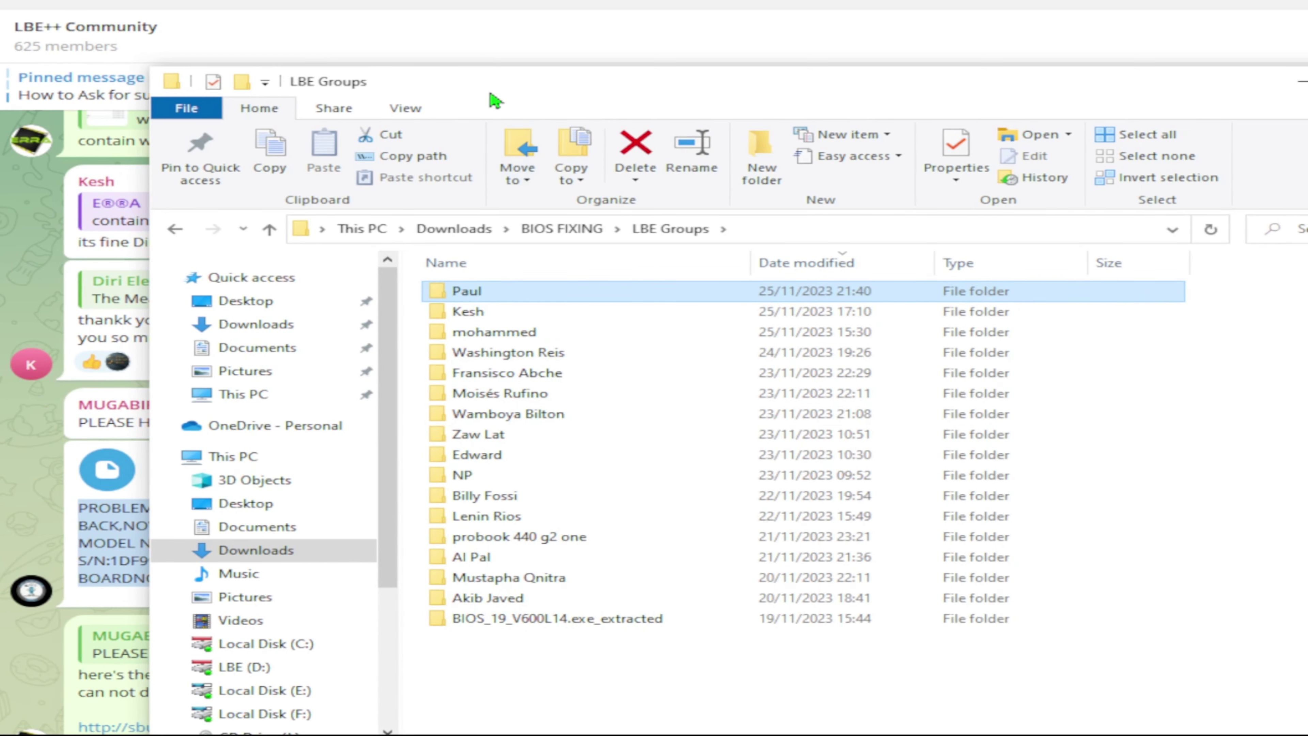
pyautogui.moveTo(492, 97); pyautogui.dragTo(723, 104)
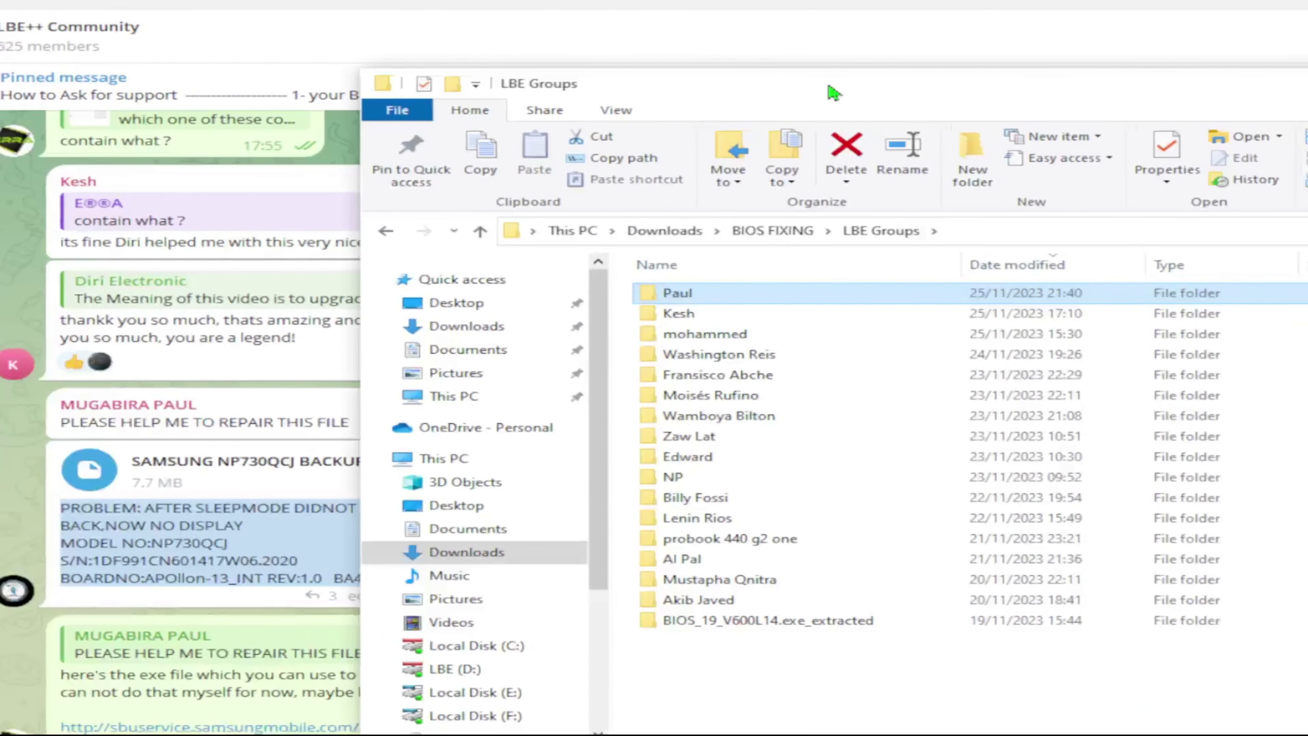
pyautogui.moveTo(833, 93); pyautogui.dragTo(677, 97)
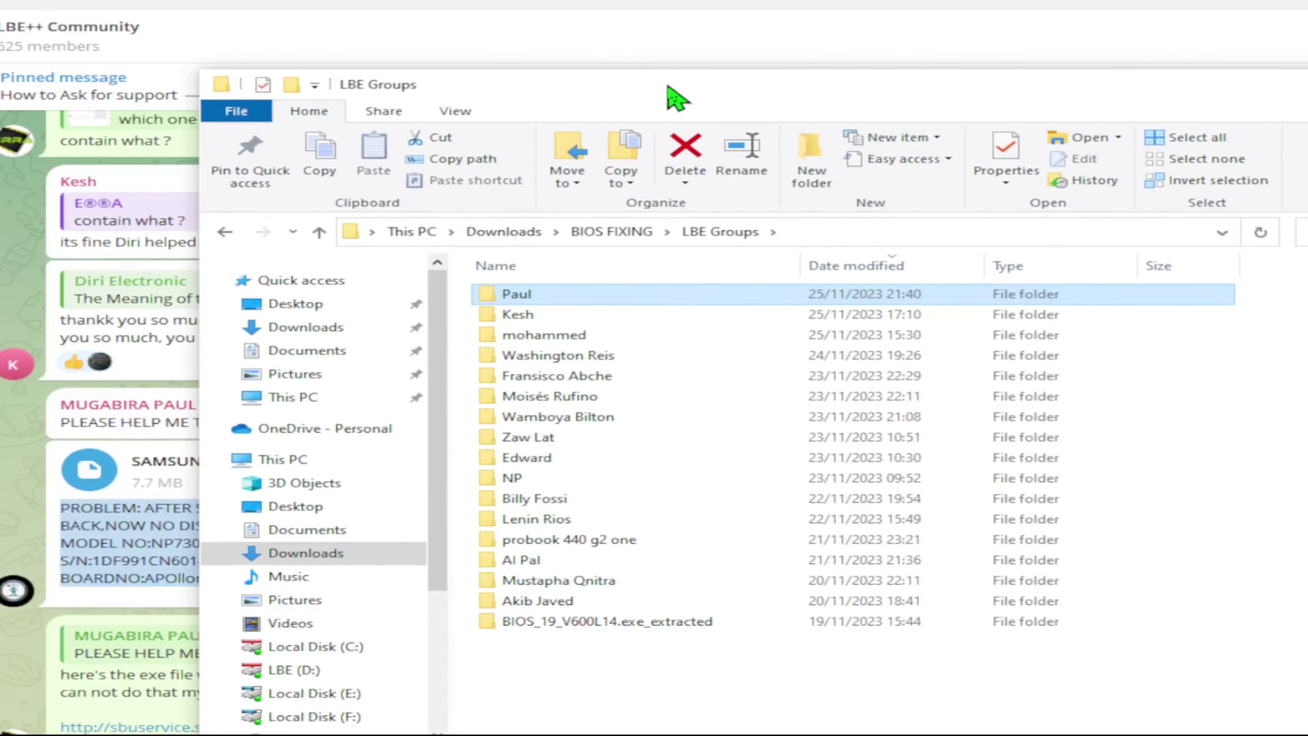
pyautogui.doubleClick(516, 296)
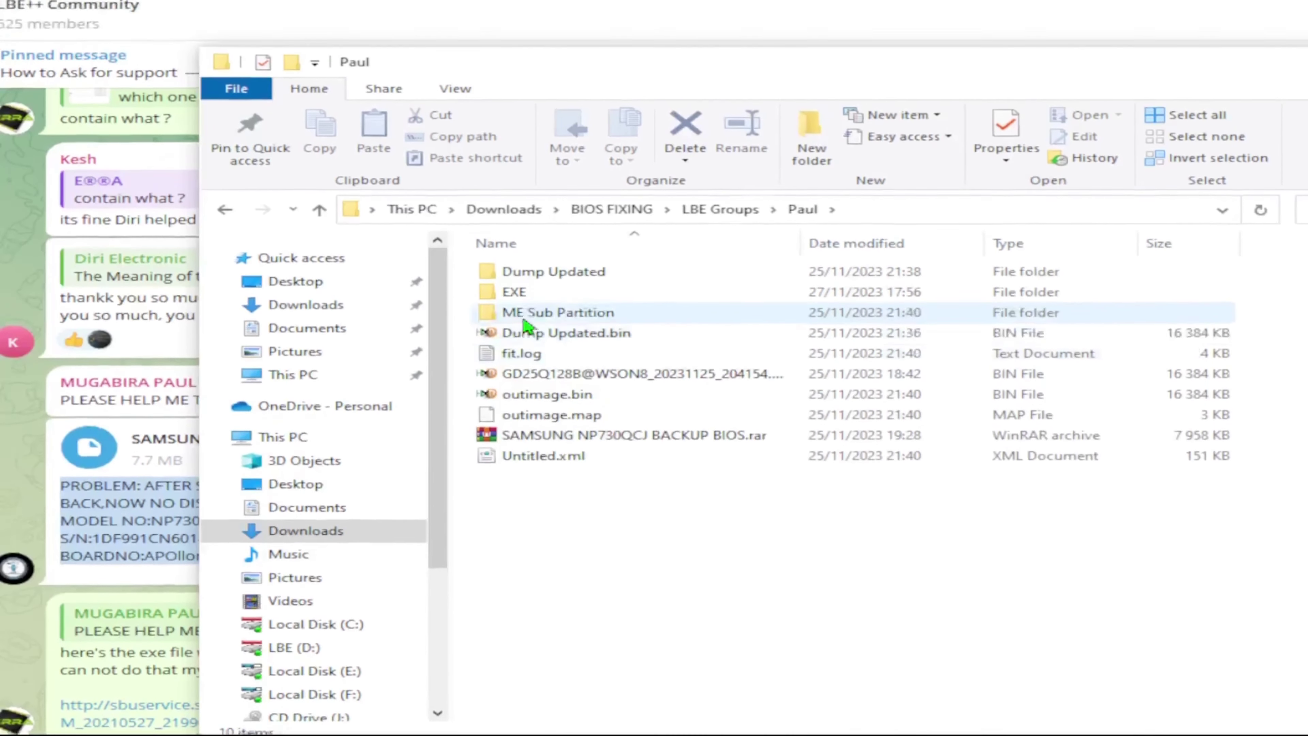
pyautogui.click(522, 294)
pyautogui.doubleClick(520, 316)
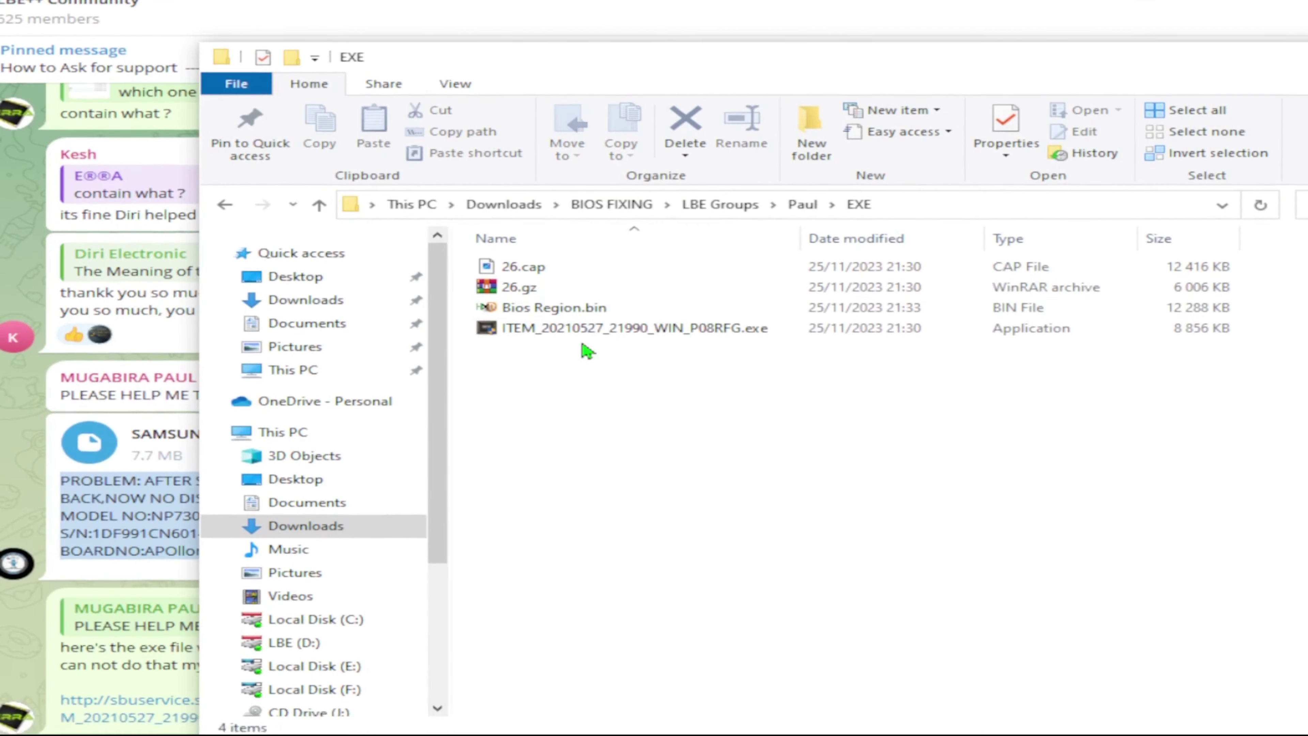
# - Try to extract ITEM_20210527_21990_WIN_P08RFG.exe with 7-Zip into a subfolder of the same name, and dismiss the extraction report
pyautogui.click(622, 357)
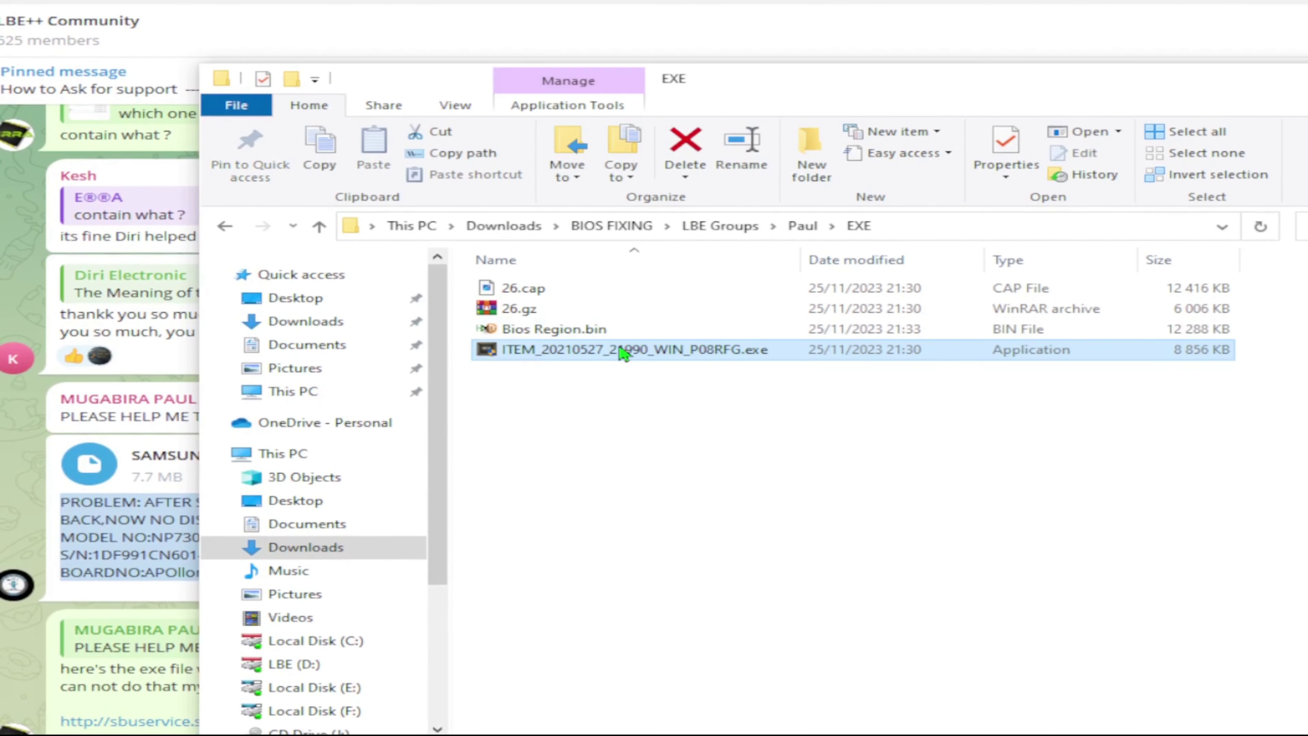
pyautogui.rightClick(554, 351)
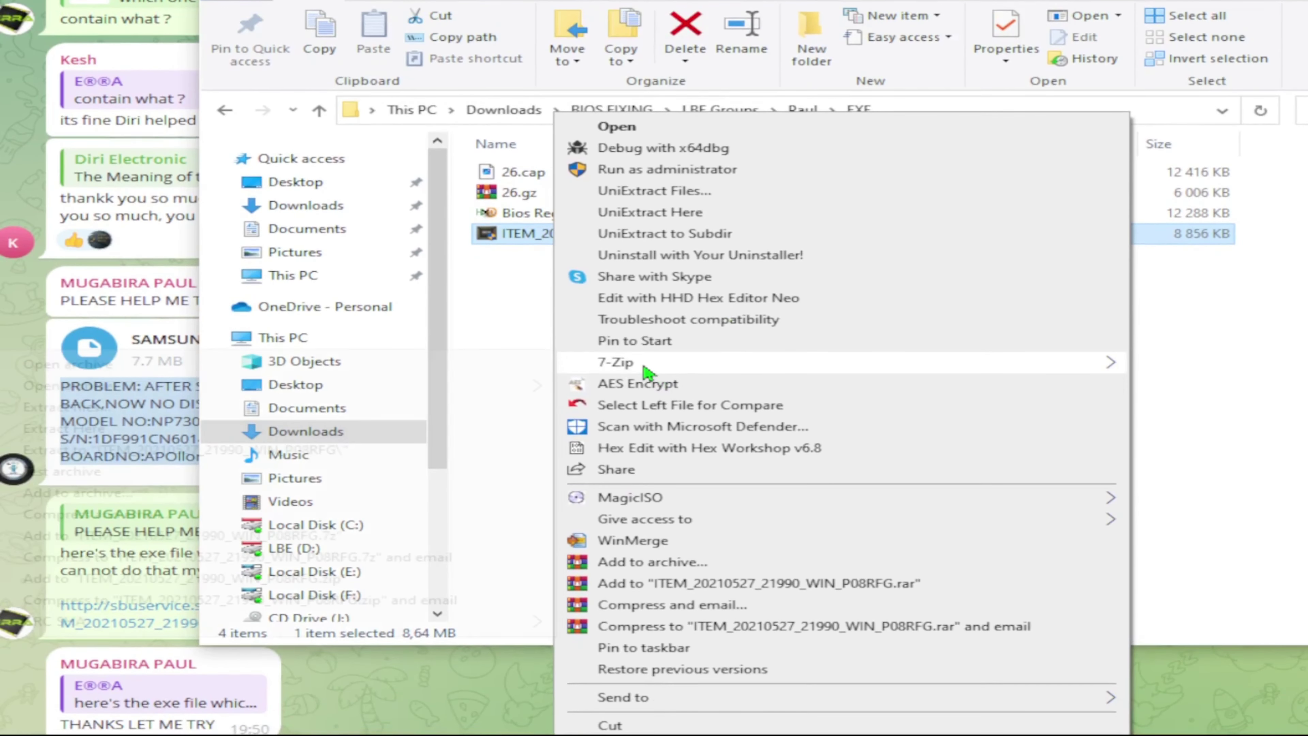
pyautogui.moveTo(646, 482)
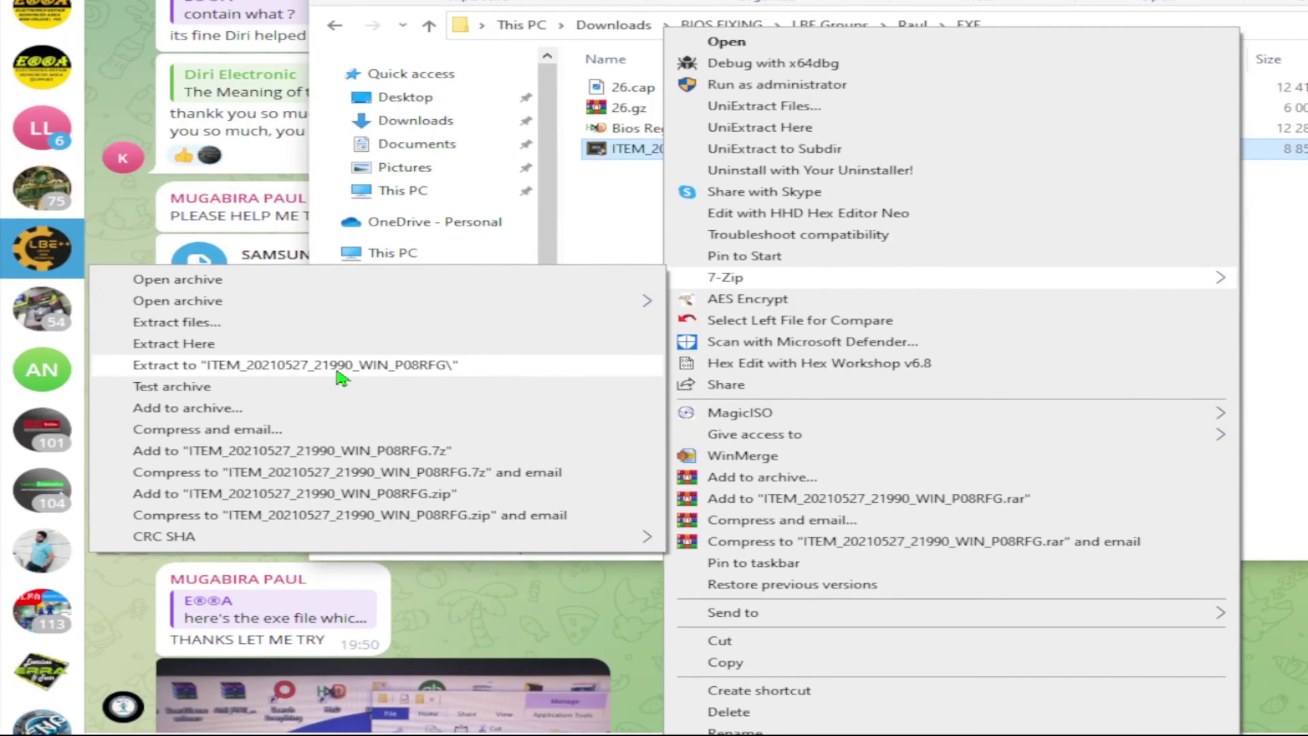
pyautogui.click(340, 365)
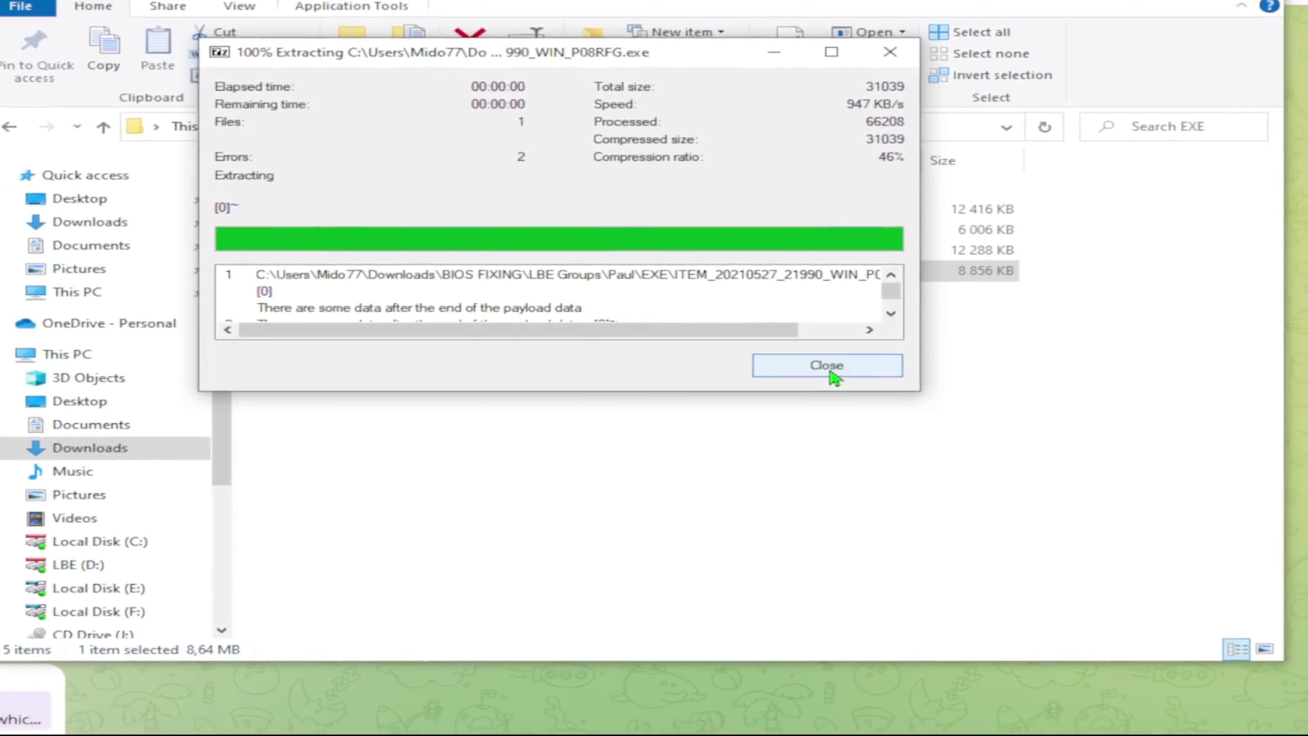
pyautogui.click(1063, 470)
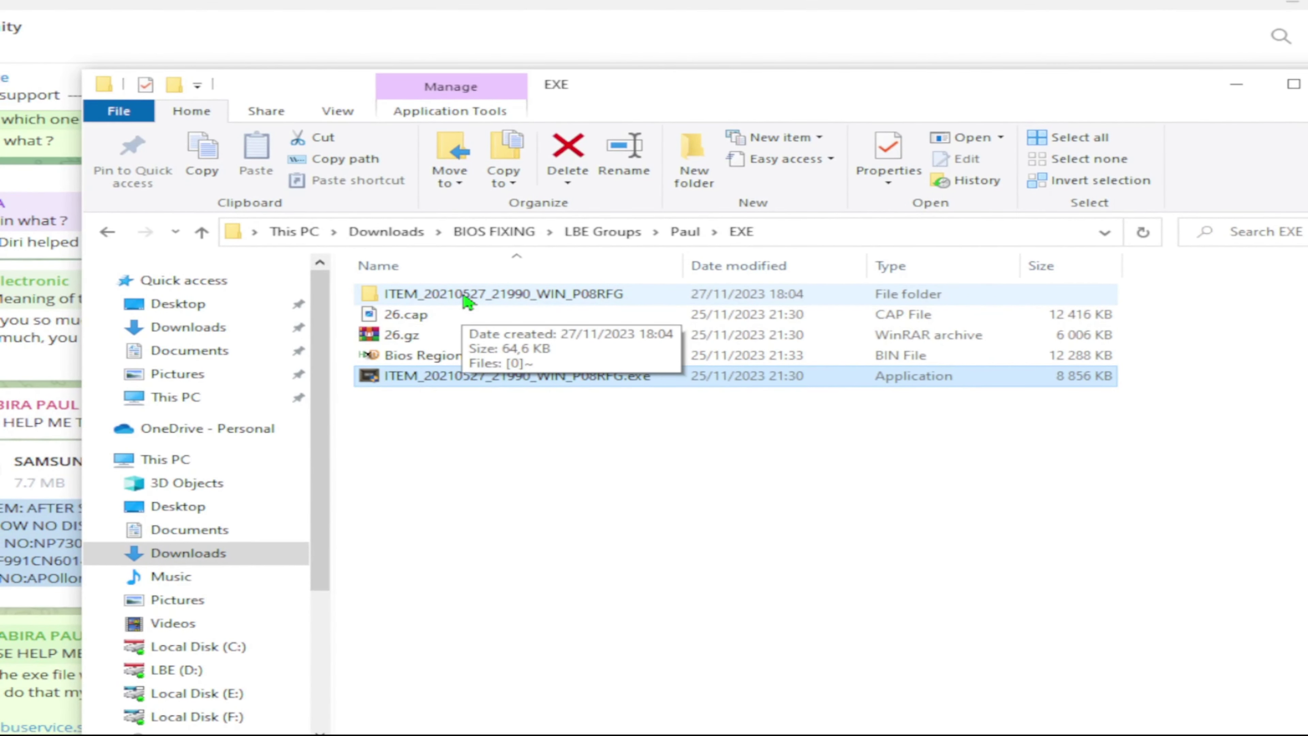
# - Check the size and contents of the folder extracted by 7-Zip, and return to the EXE folder
pyautogui.rightClick(470, 302)
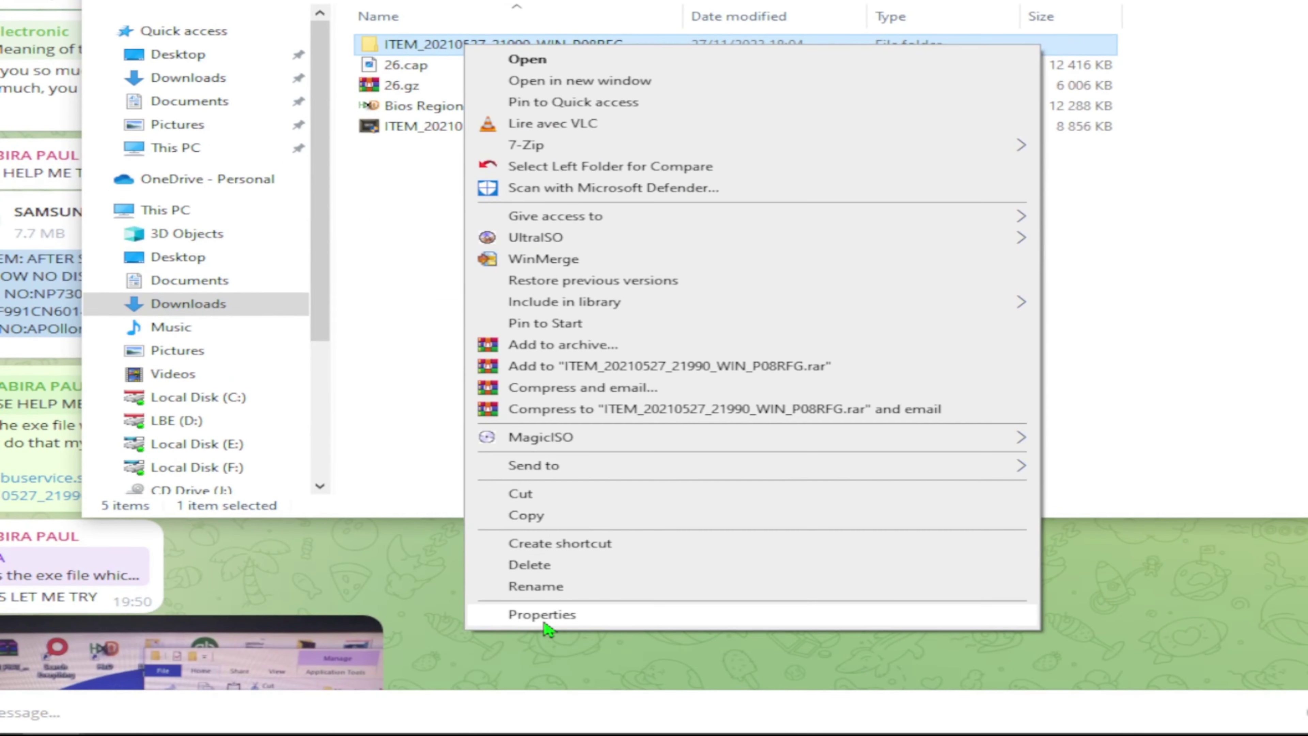
pyautogui.click(544, 621)
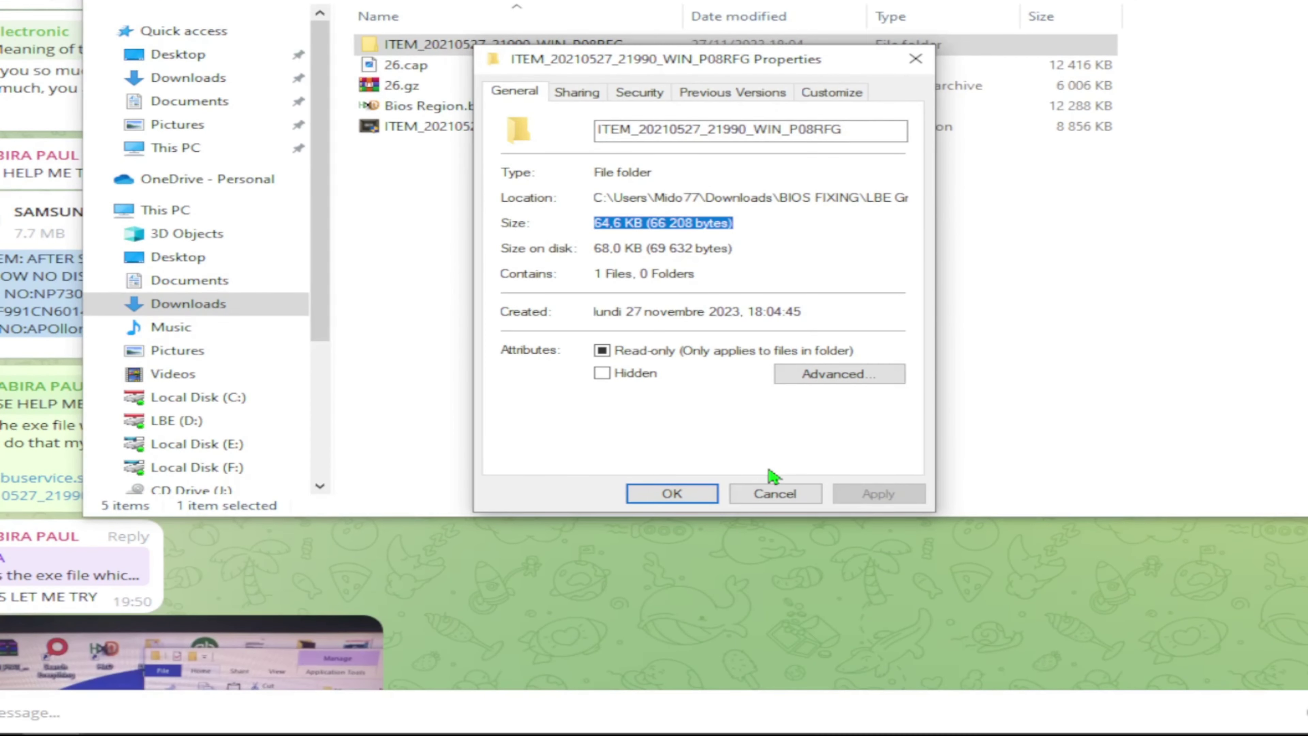
pyautogui.click(787, 498)
pyautogui.doubleClick(455, 46)
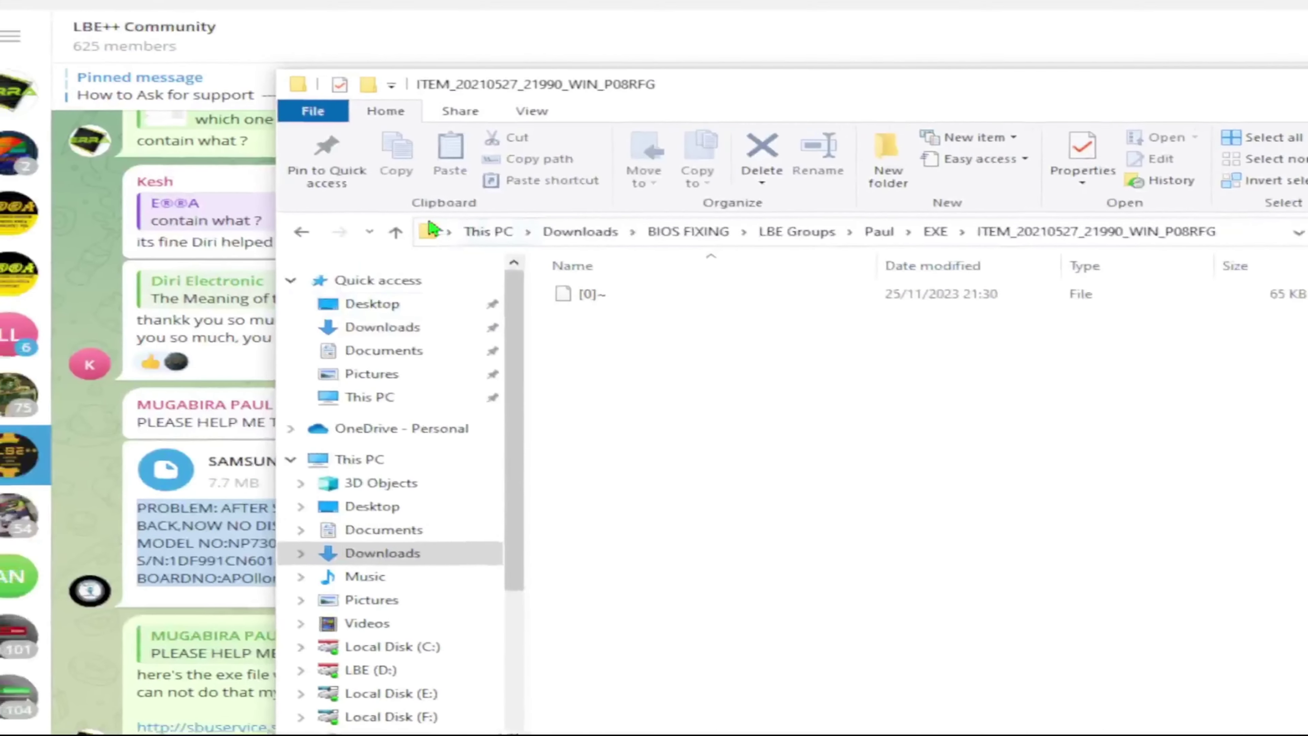
pyautogui.click(429, 235)
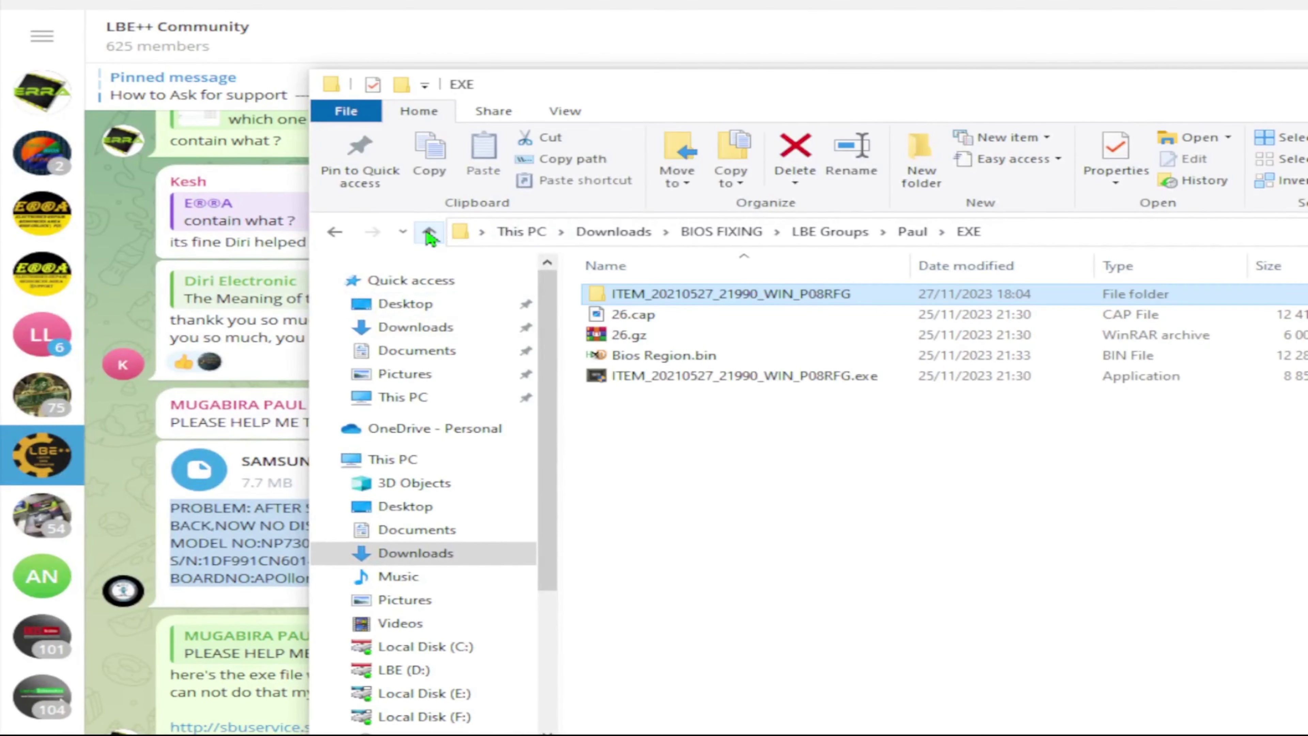
# - Delete the 7-Zip extraction folder and extract ITEM_20210527_21990_WIN_P08RFG.exe with UniExtract to a subdirectory instead
pyautogui.rightClick(666, 298)
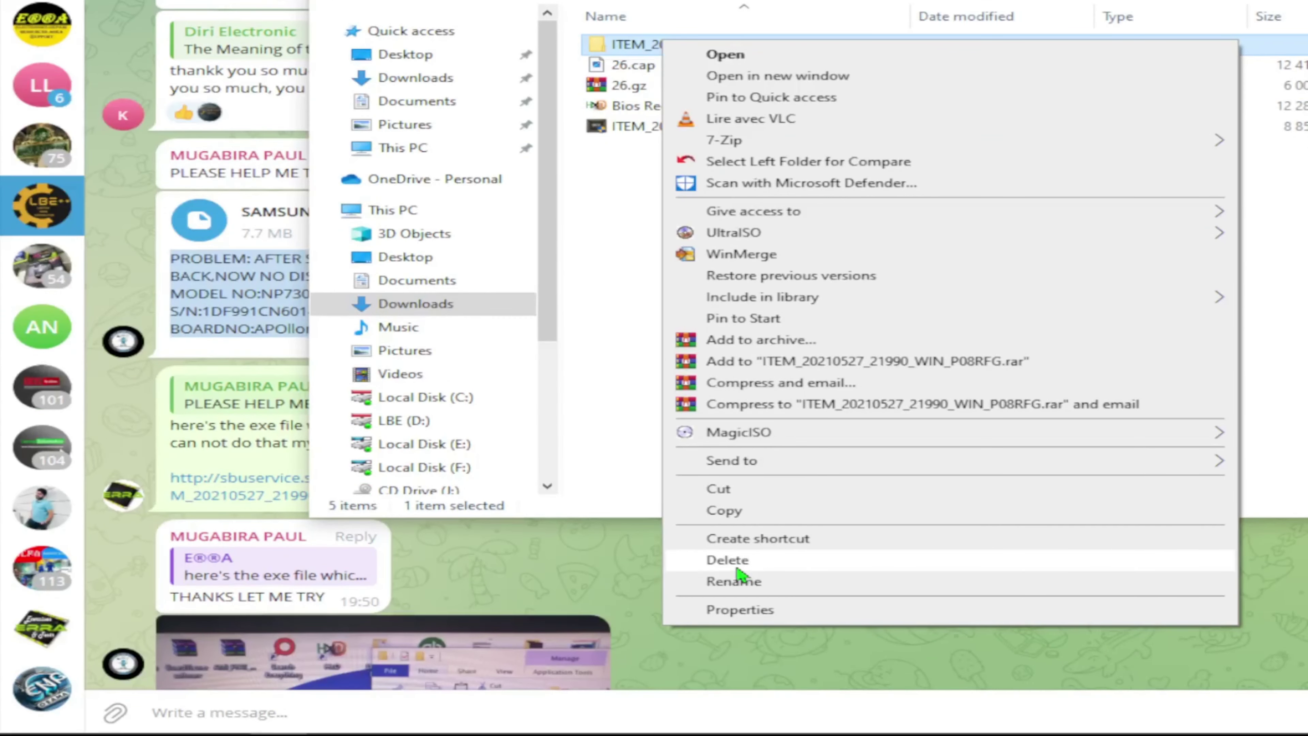
pyautogui.click(727, 561)
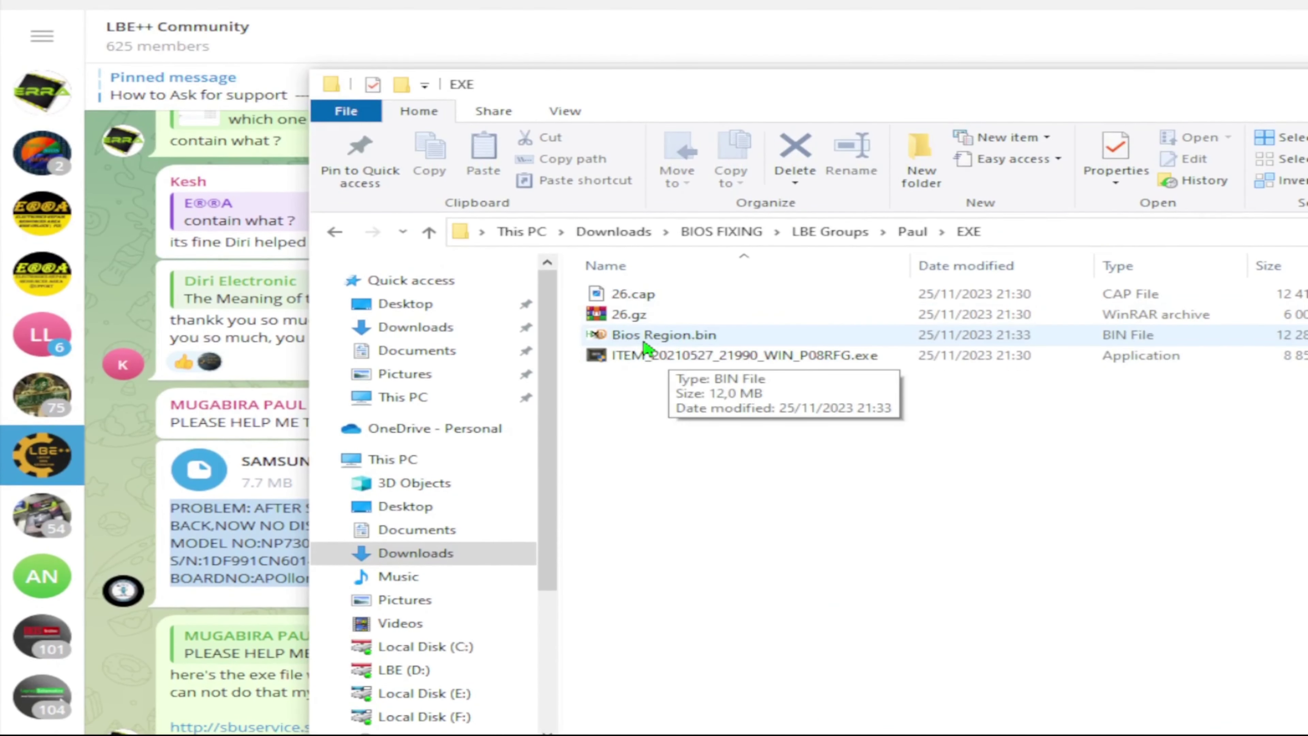
pyautogui.click(639, 190)
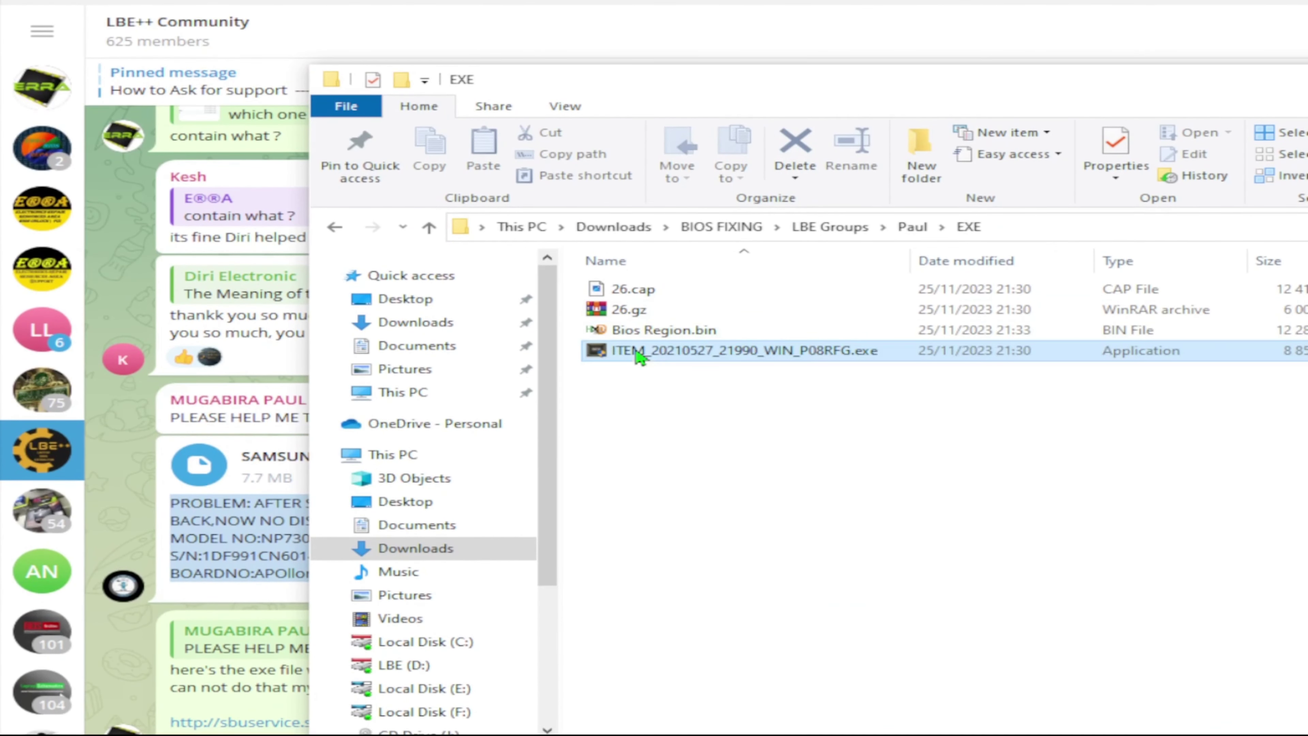
pyautogui.rightClick(640, 353)
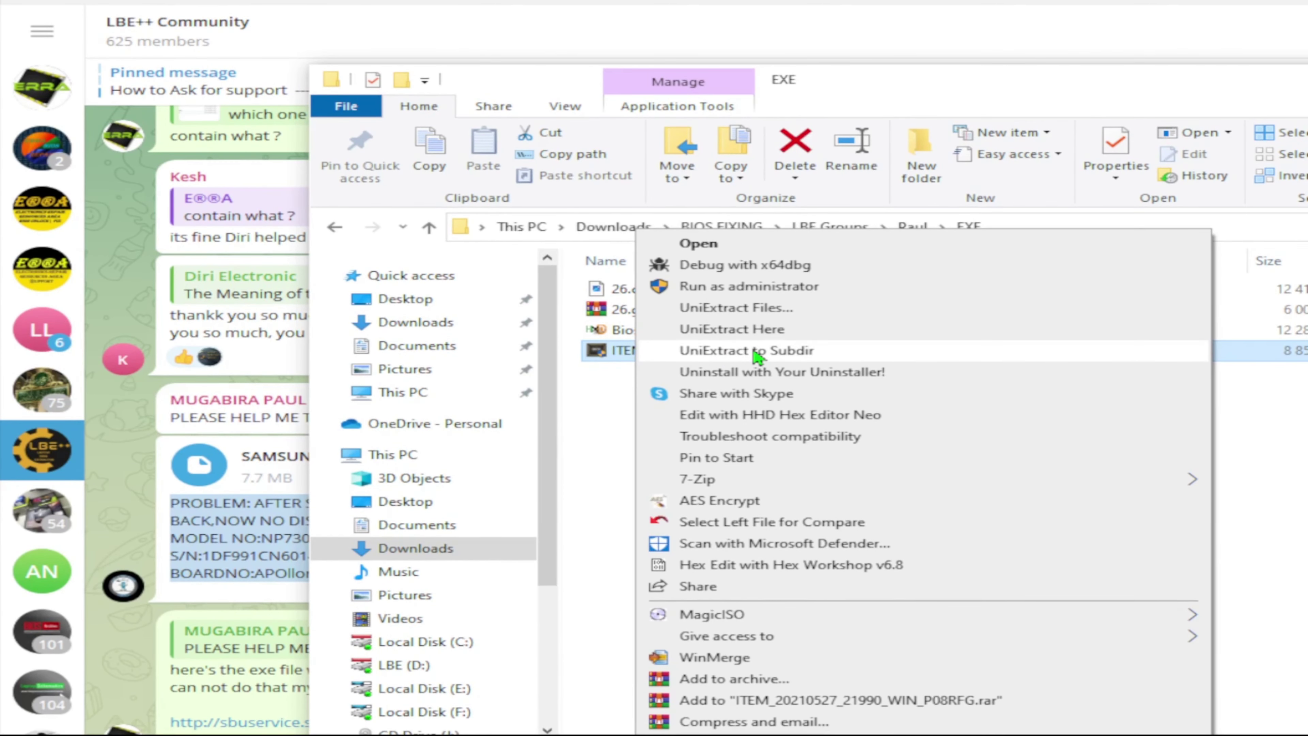
pyautogui.click(757, 351)
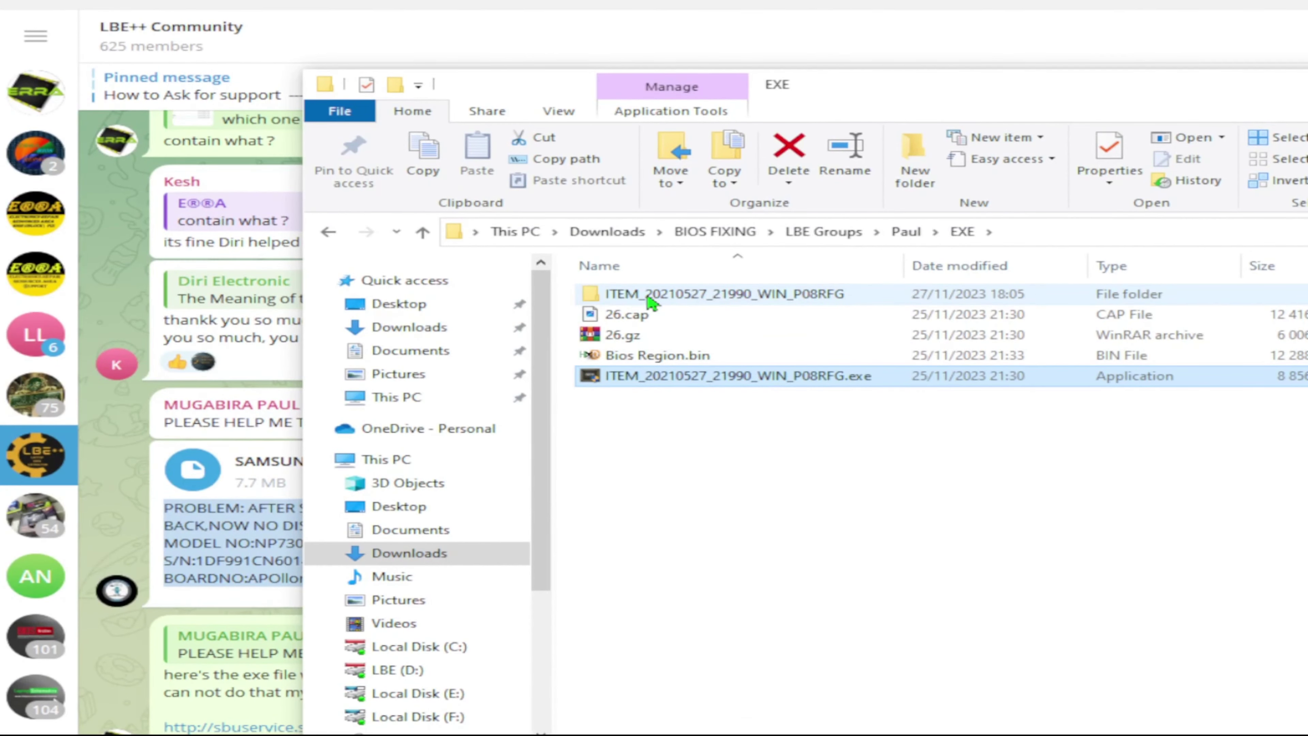
# - Check the size of the folder extracted by UniExtract in its properties, and open the folder to examine its contents
pyautogui.rightClick(708, 301)
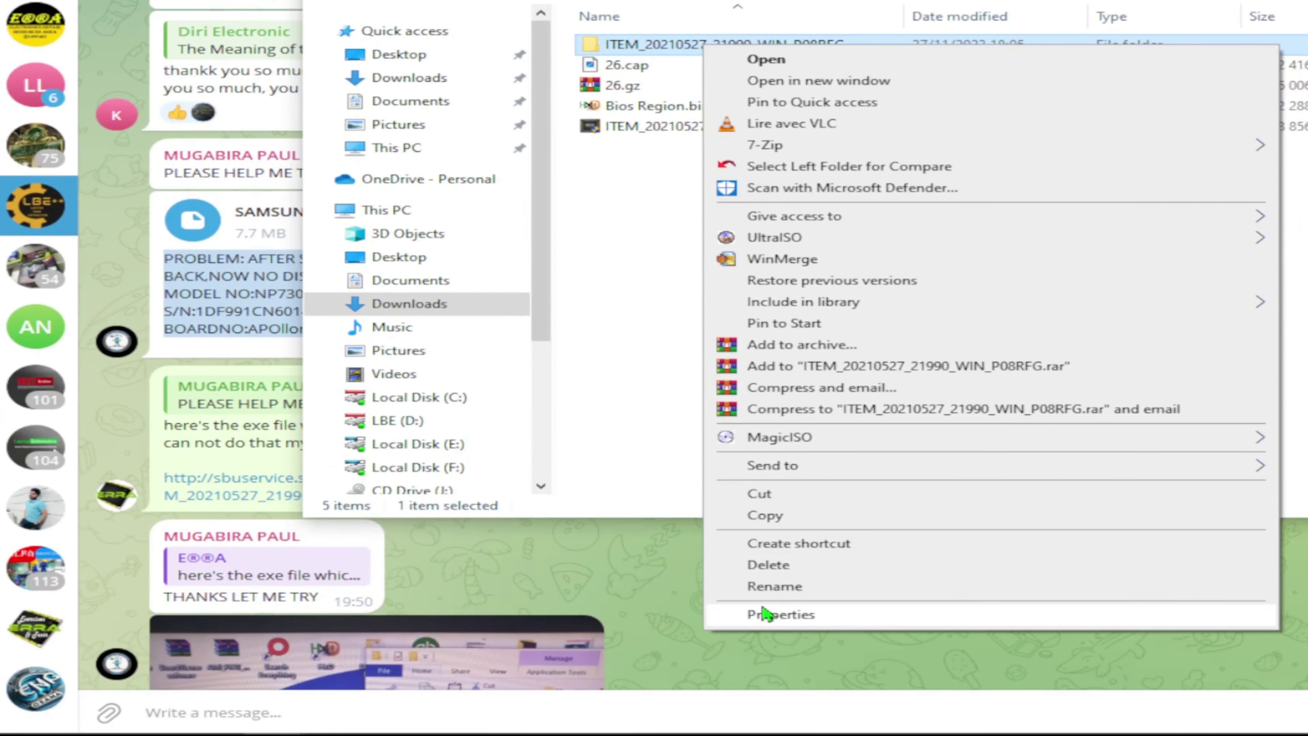
pyautogui.click(768, 608)
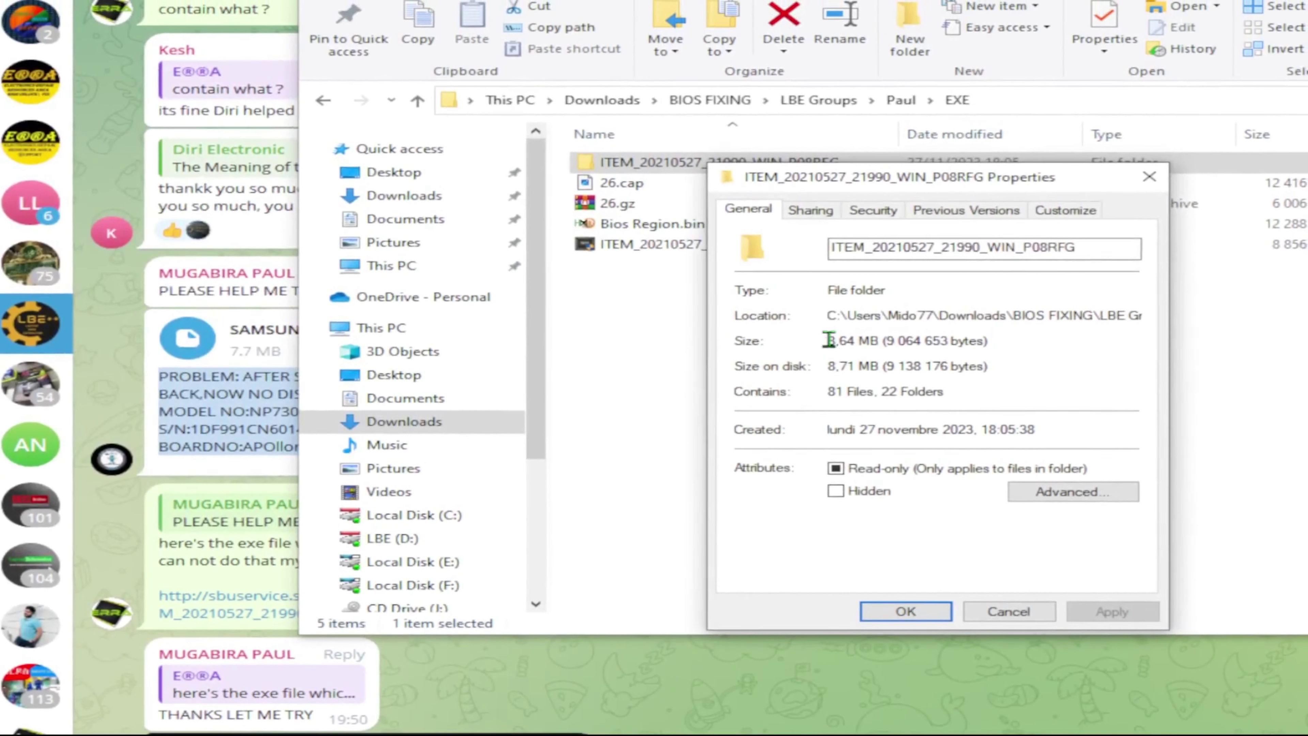
pyautogui.moveTo(832, 302); pyautogui.dragTo(993, 303)
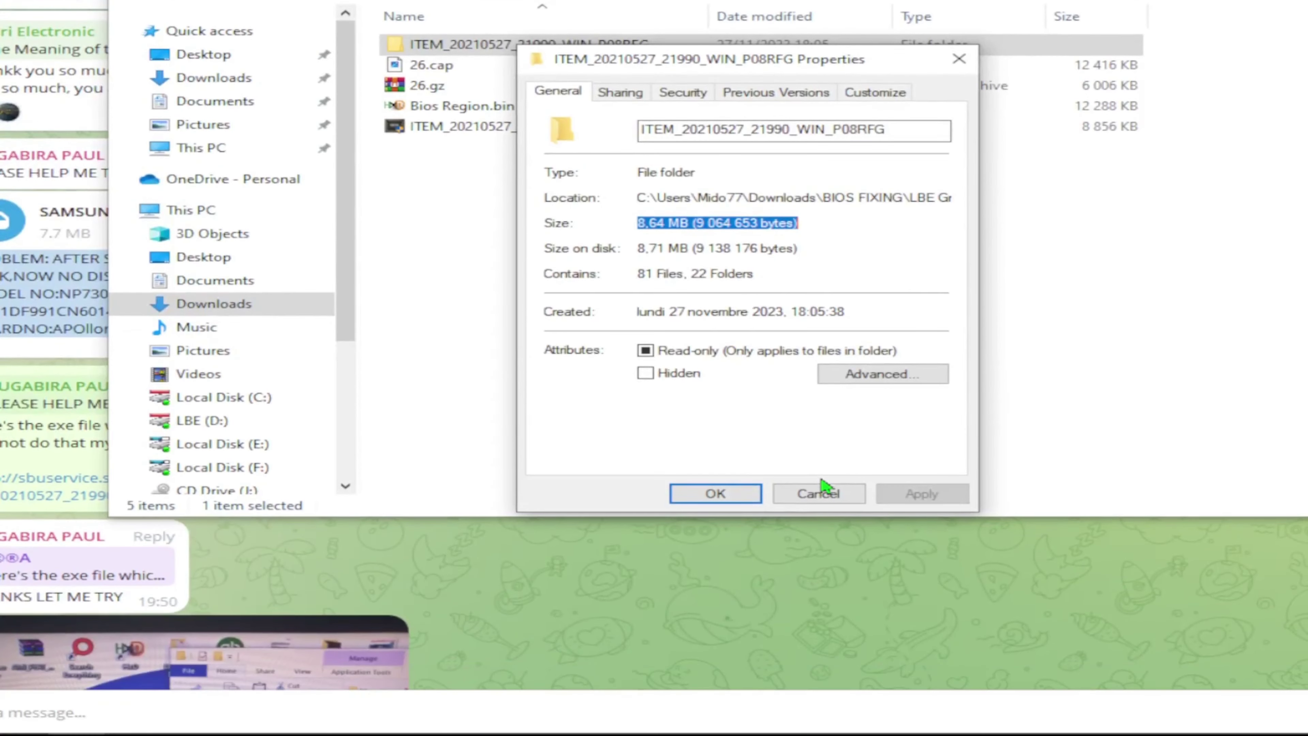
pyautogui.click(818, 567)
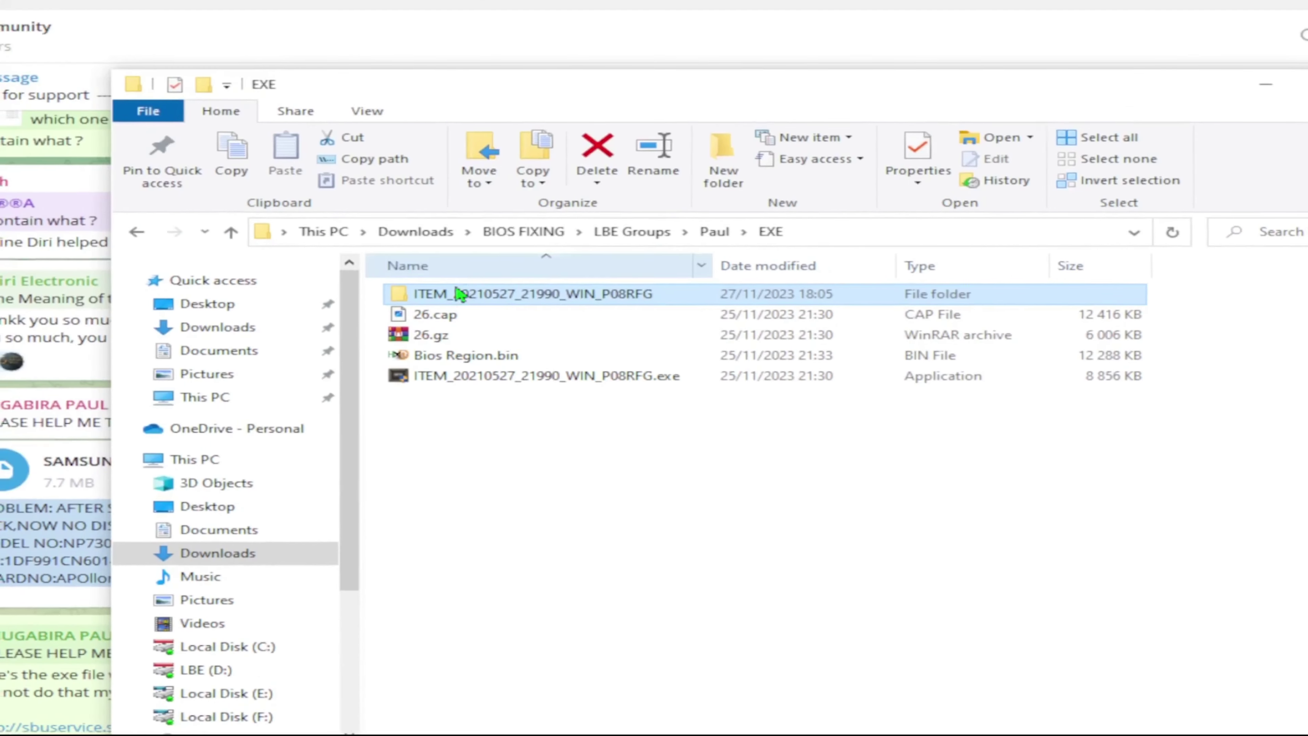
pyautogui.doubleClick(459, 293)
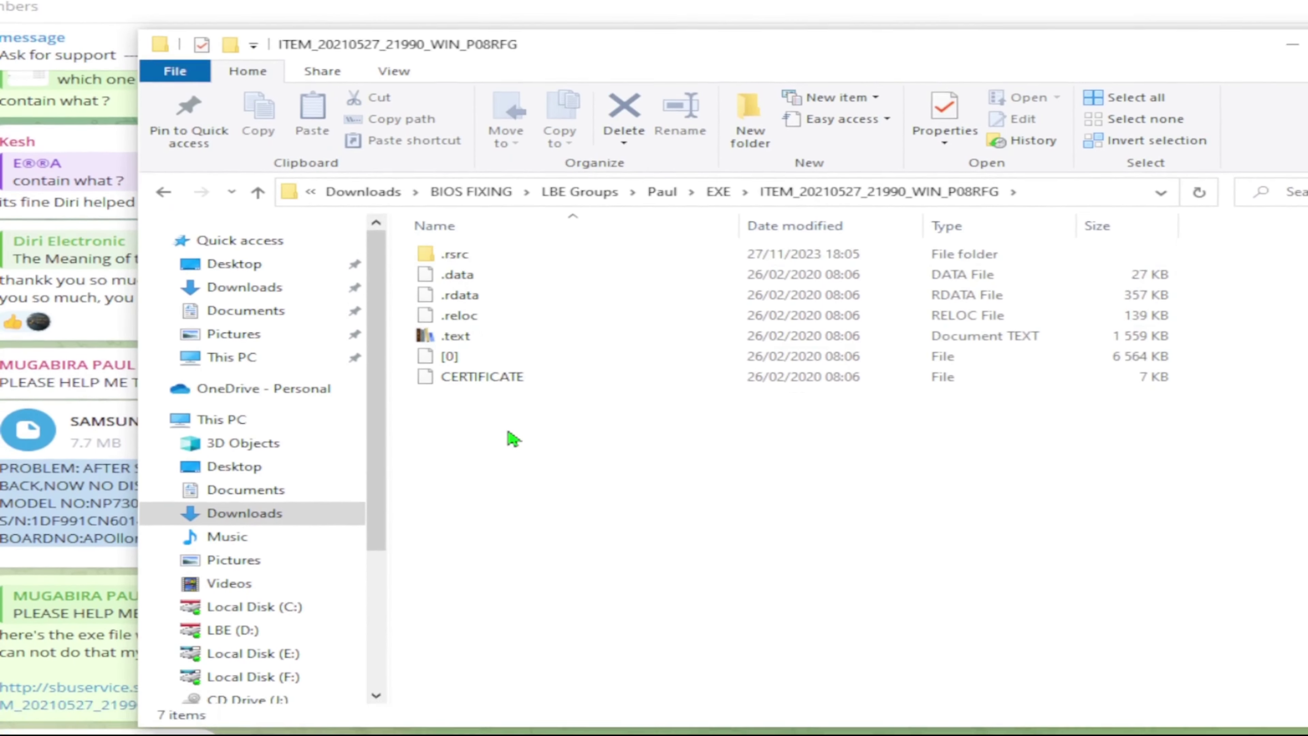
# - Examine the .rsrc folder of the UniExtract output, looking inside subfolders 1028, 1031, 1033 with its MANIFEST folder, and 1036
pyautogui.doubleClick(454, 254)
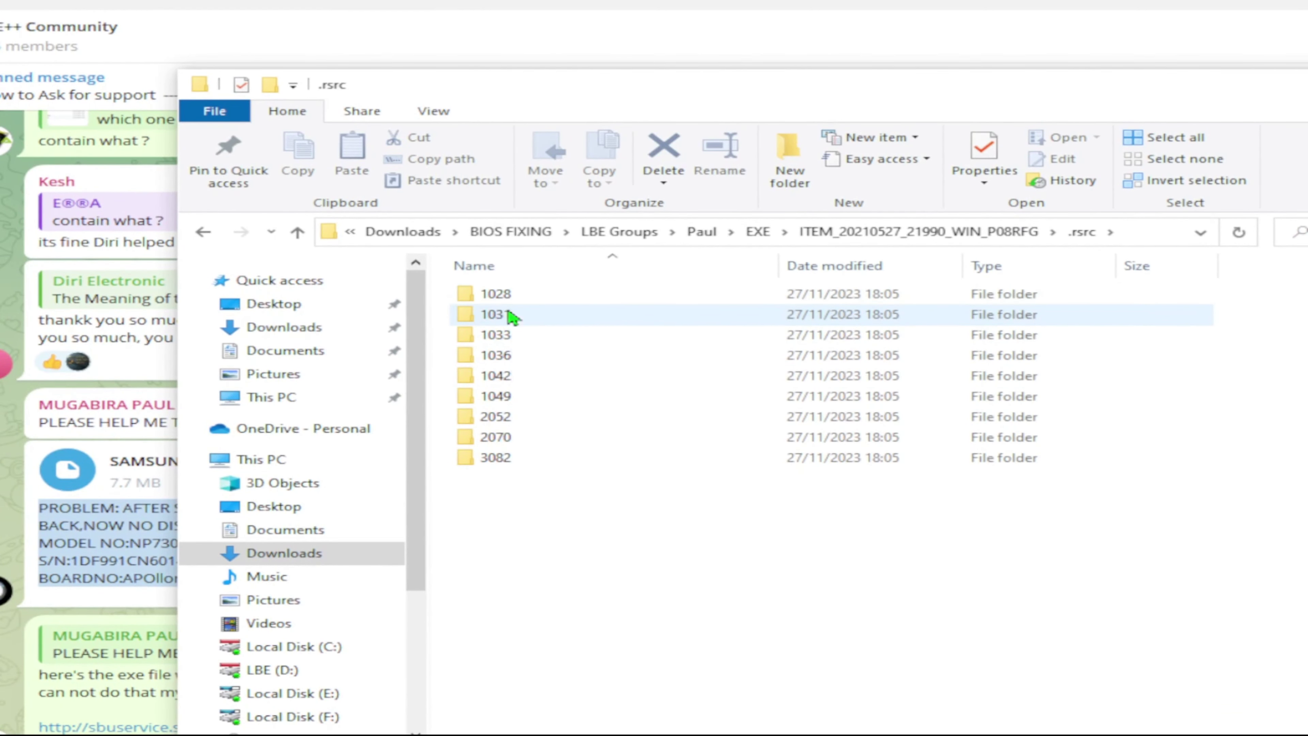
pyautogui.doubleClick(509, 294)
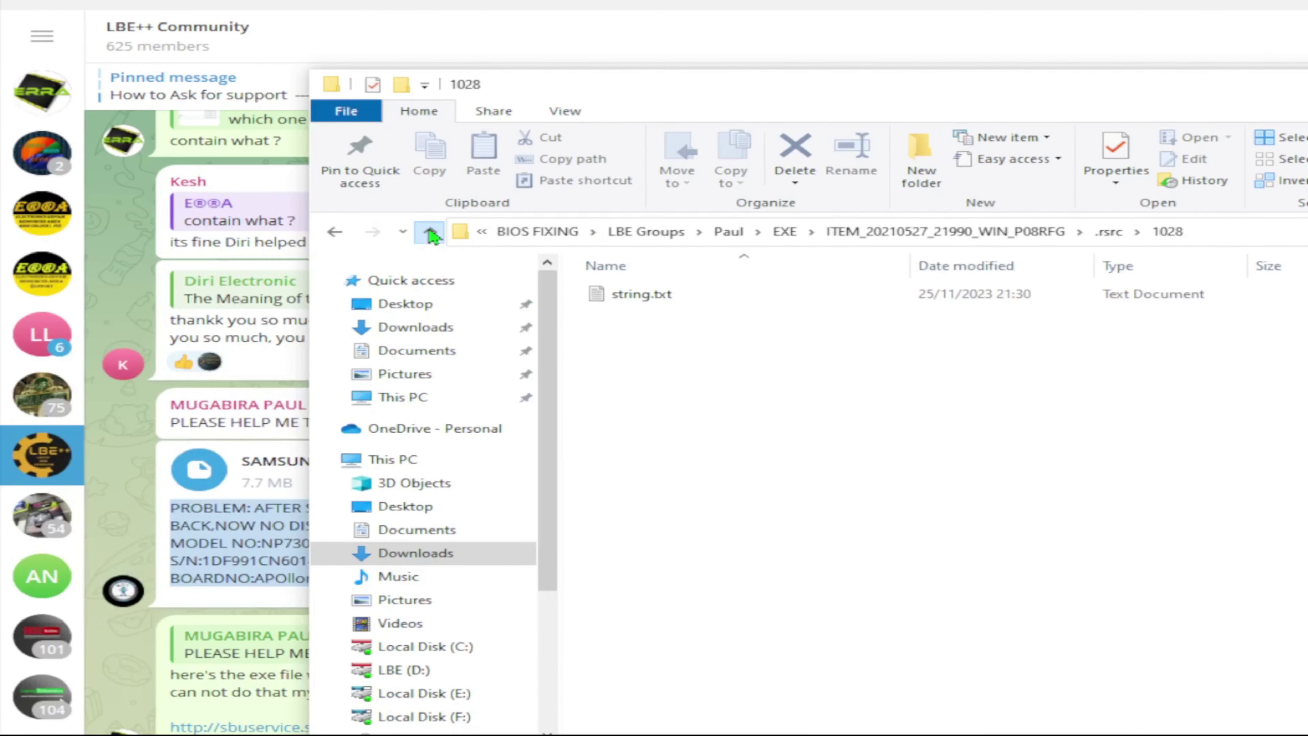
pyautogui.click(404, 231)
pyautogui.doubleClick(595, 312)
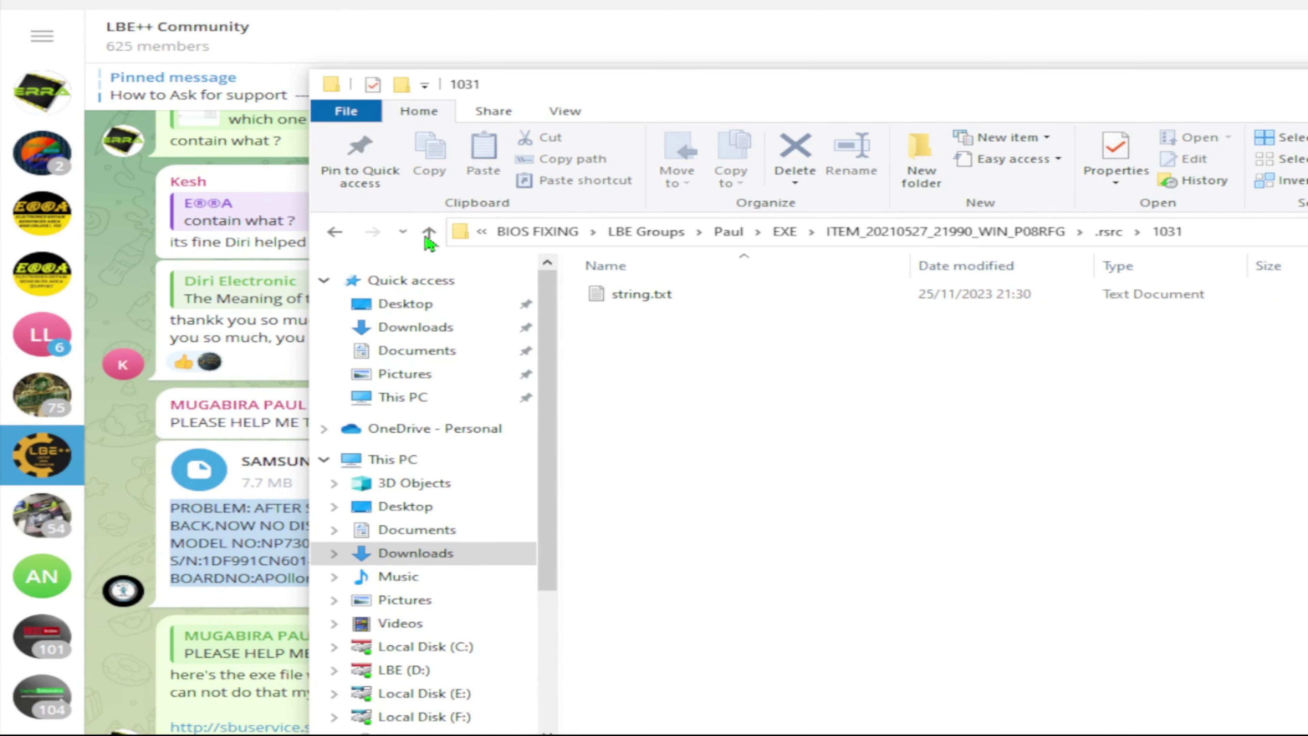
pyautogui.doubleClick(623, 335)
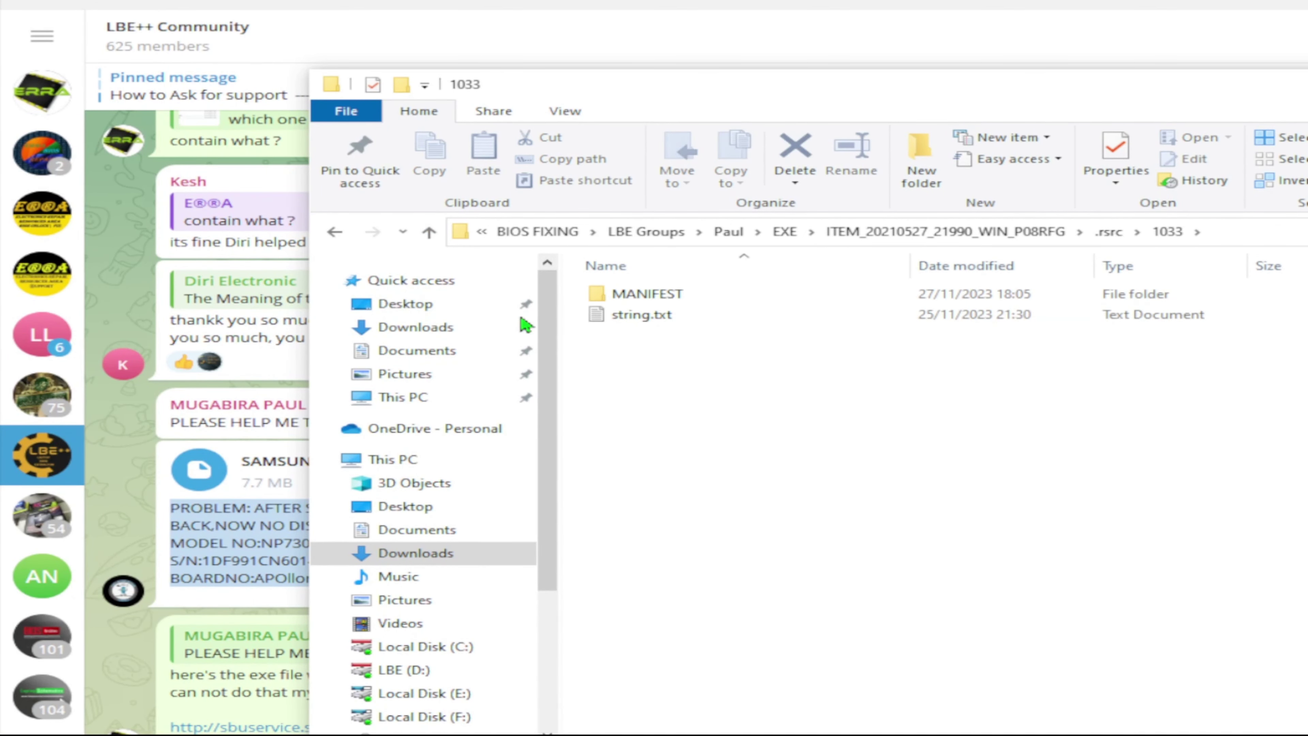
pyautogui.doubleClick(623, 296)
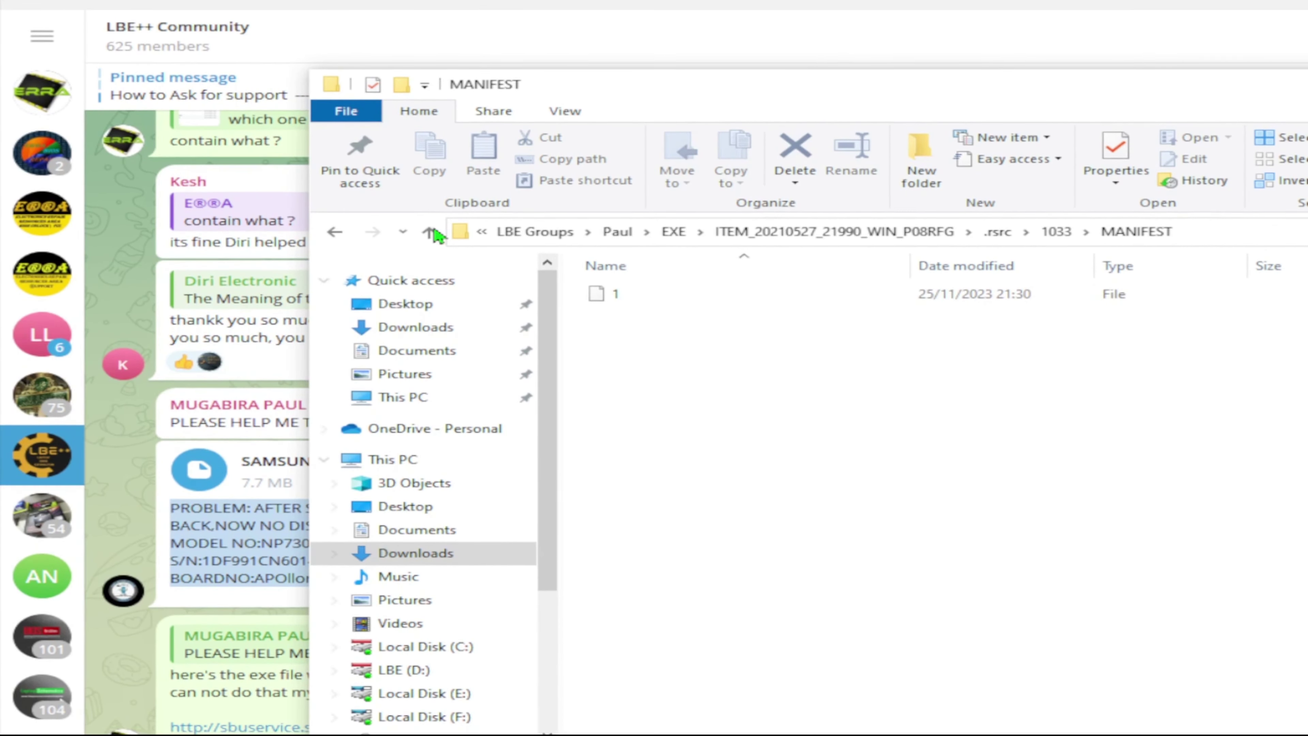
pyautogui.click(430, 234)
pyautogui.click(429, 233)
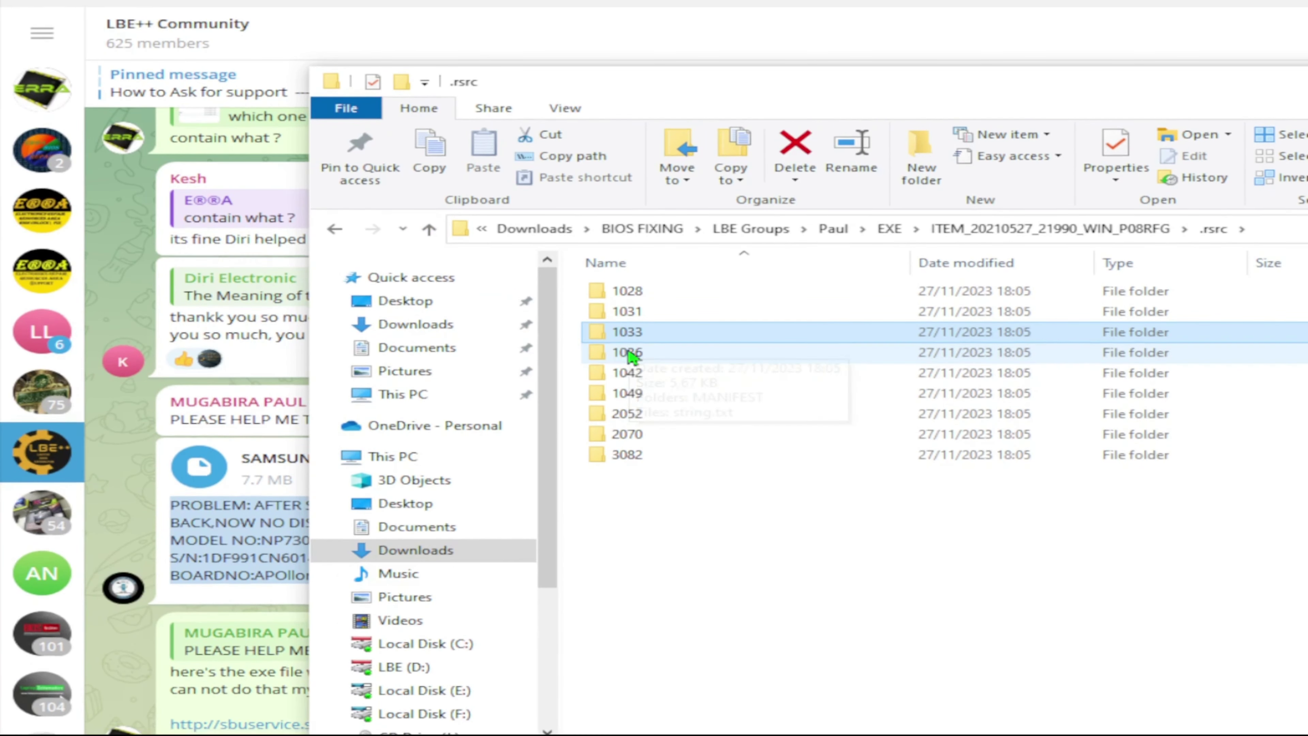
pyautogui.doubleClick(629, 351)
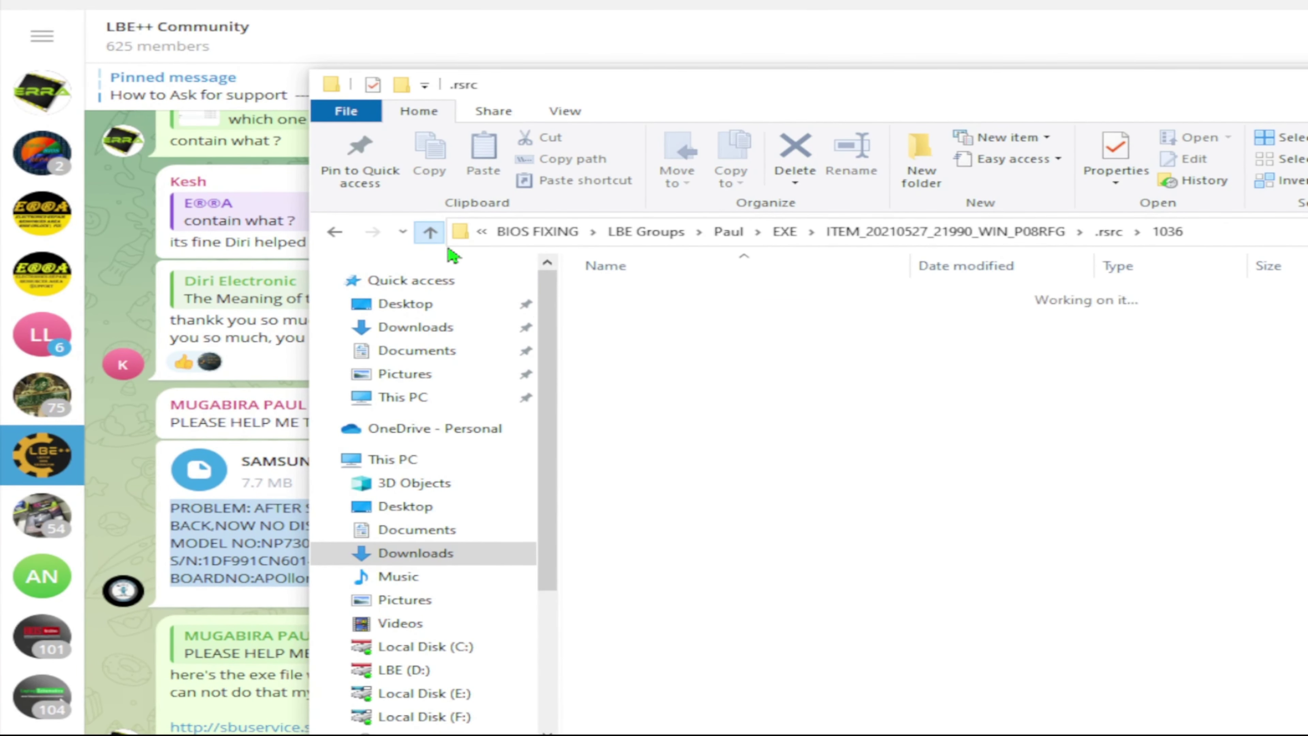
pyautogui.click(430, 234)
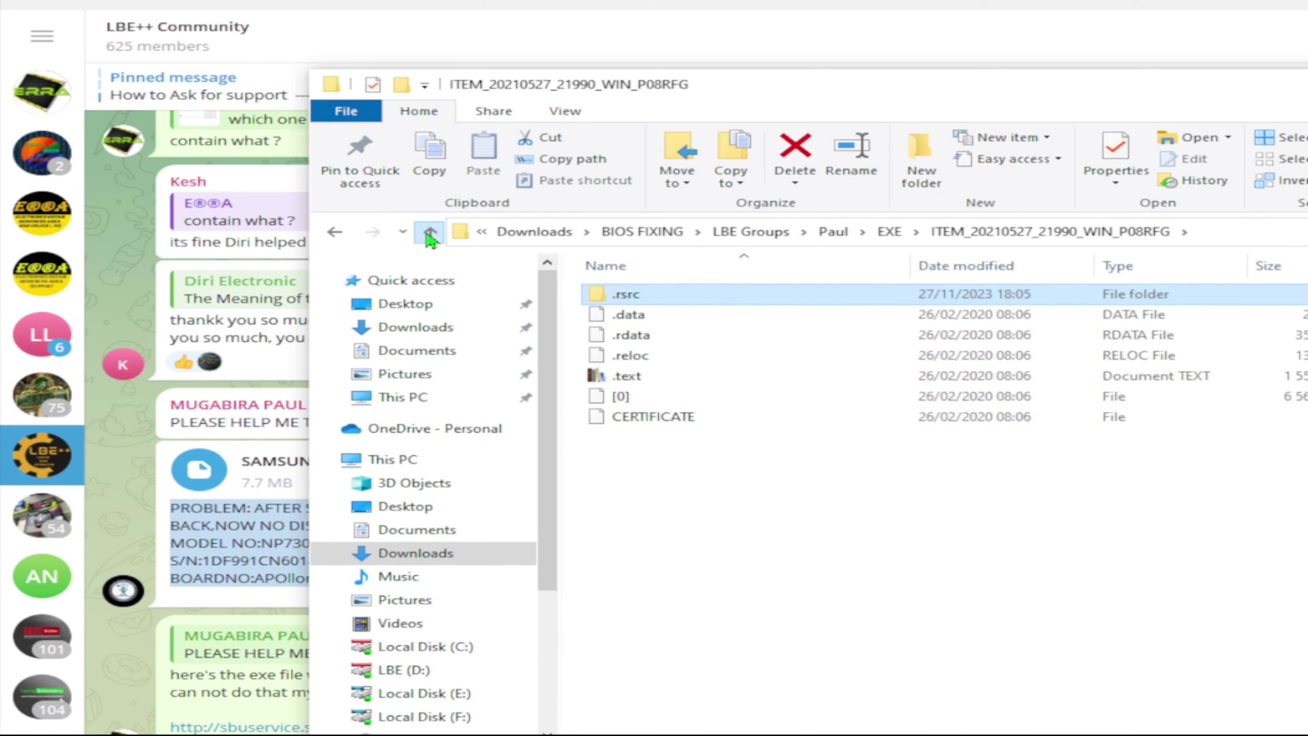
# - Return to the EXE folder and delete the extracted folder ITEM_20210527_21990_WIN_P08RFG
pyautogui.click(429, 235)
pyautogui.rightClick(701, 297)
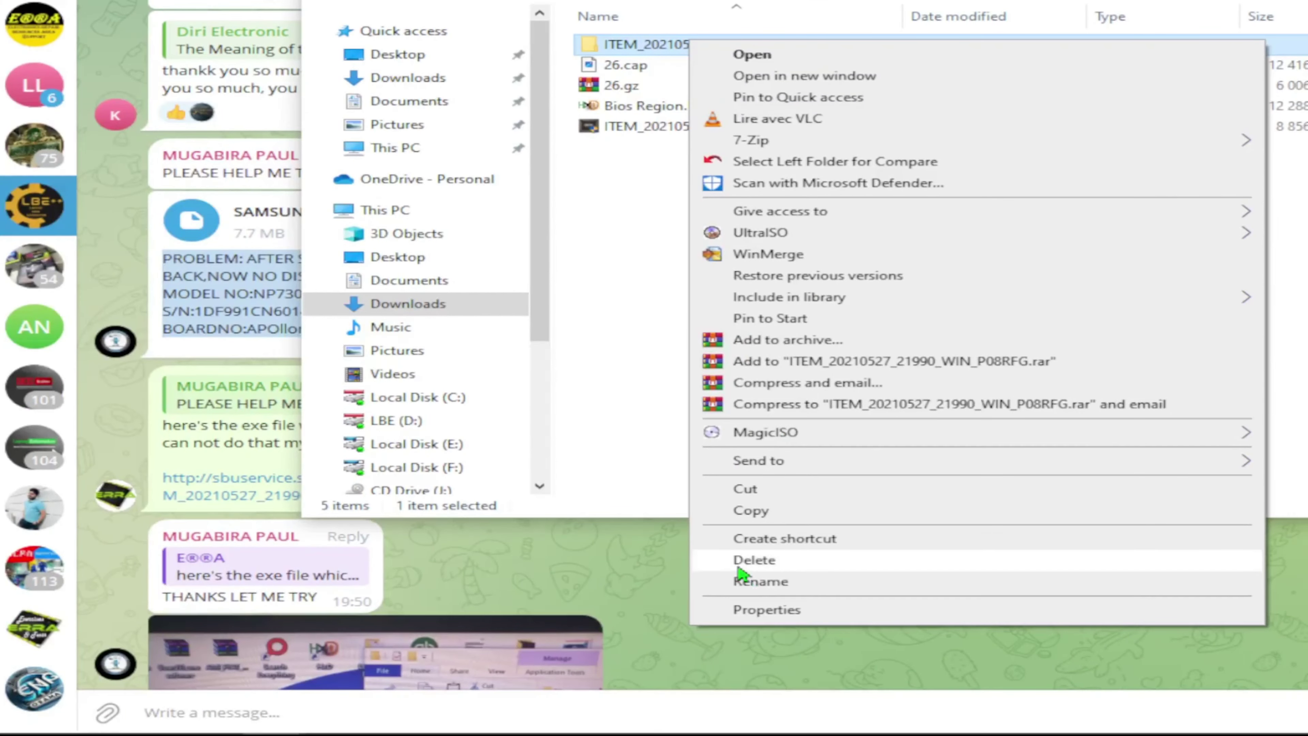
pyautogui.click(752, 561)
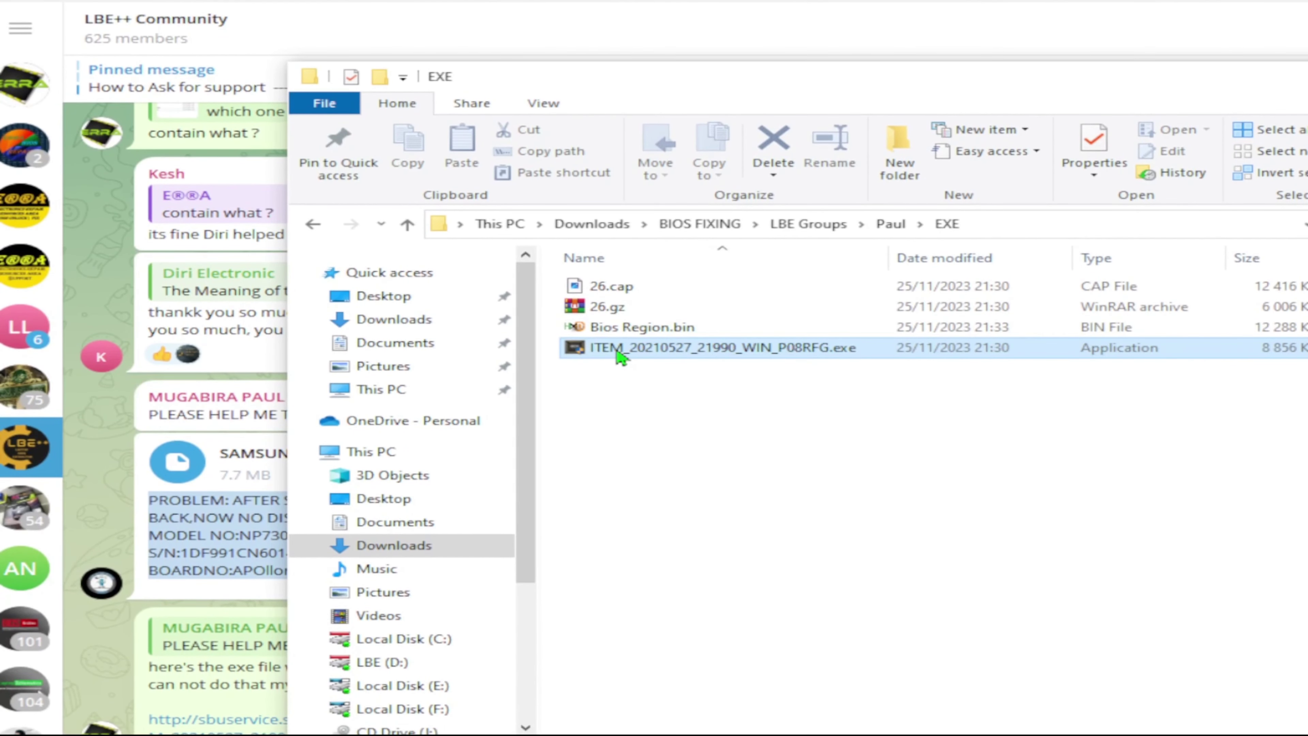
pyautogui.rightClick(613, 356)
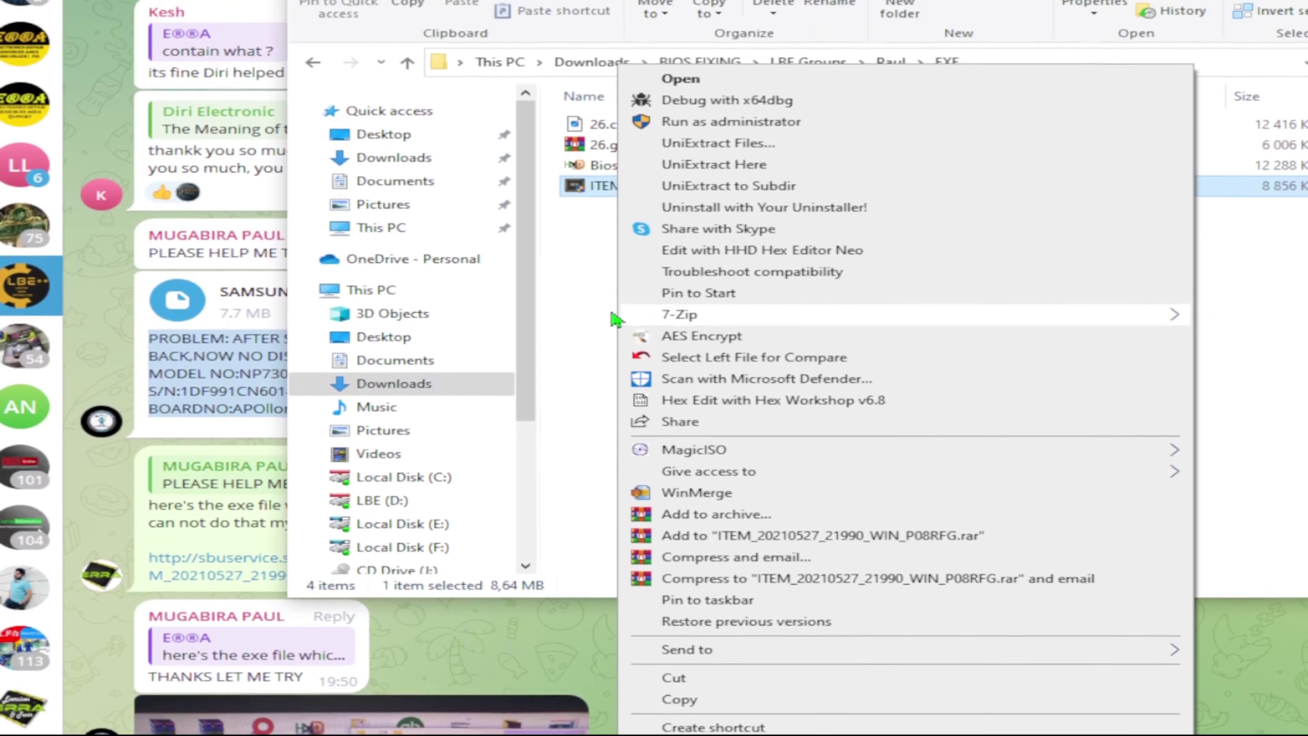
pyautogui.click(581, 230)
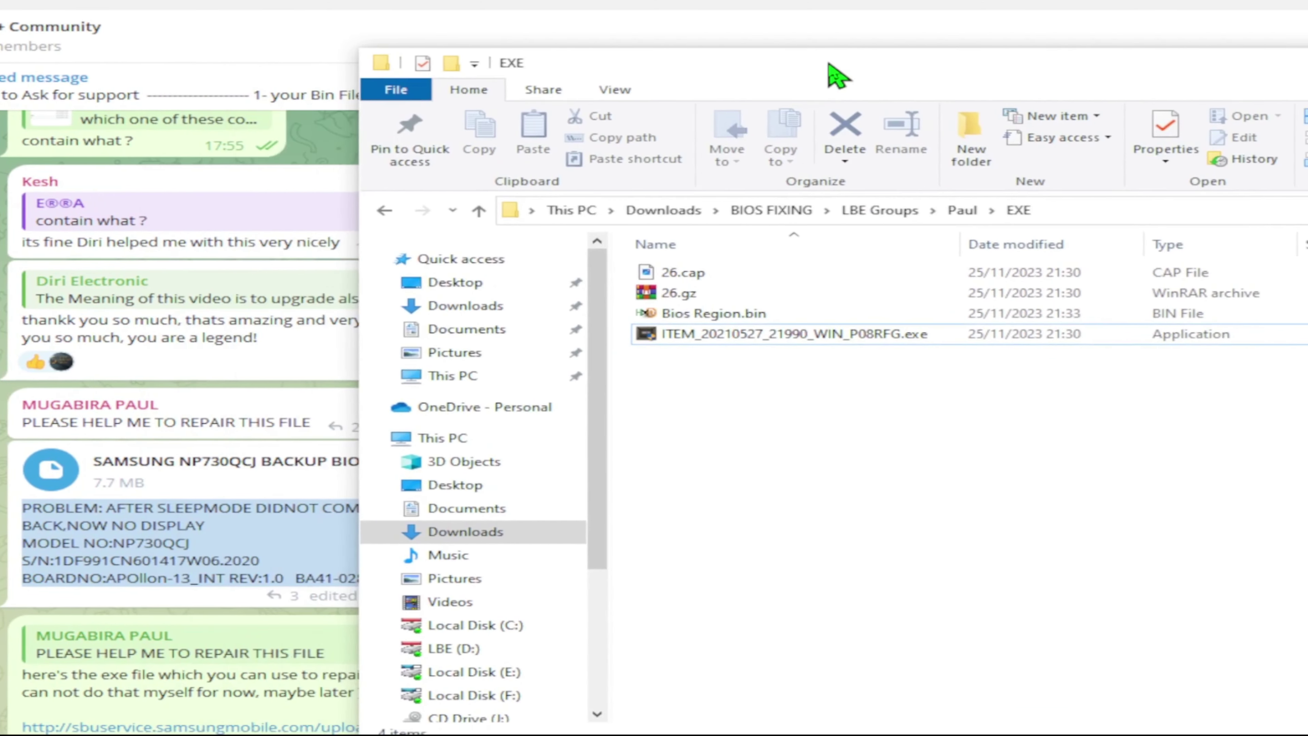
pyautogui.moveTo(836, 76); pyautogui.dragTo(756, 58)
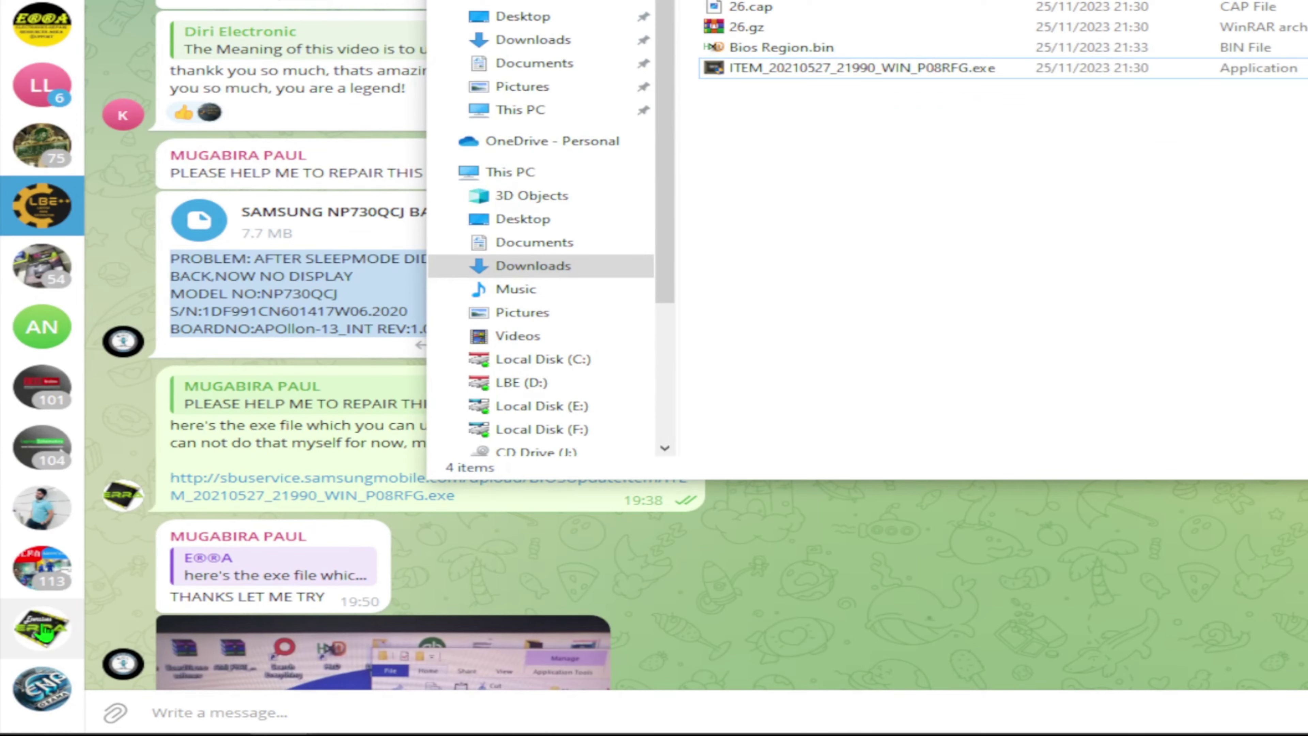
# - Open the ERRA Exercises & Tests channel in Telegram, and bring the EXE folder window back in front of it
pyautogui.click(44, 631)
pyautogui.moveTo(319, 721)
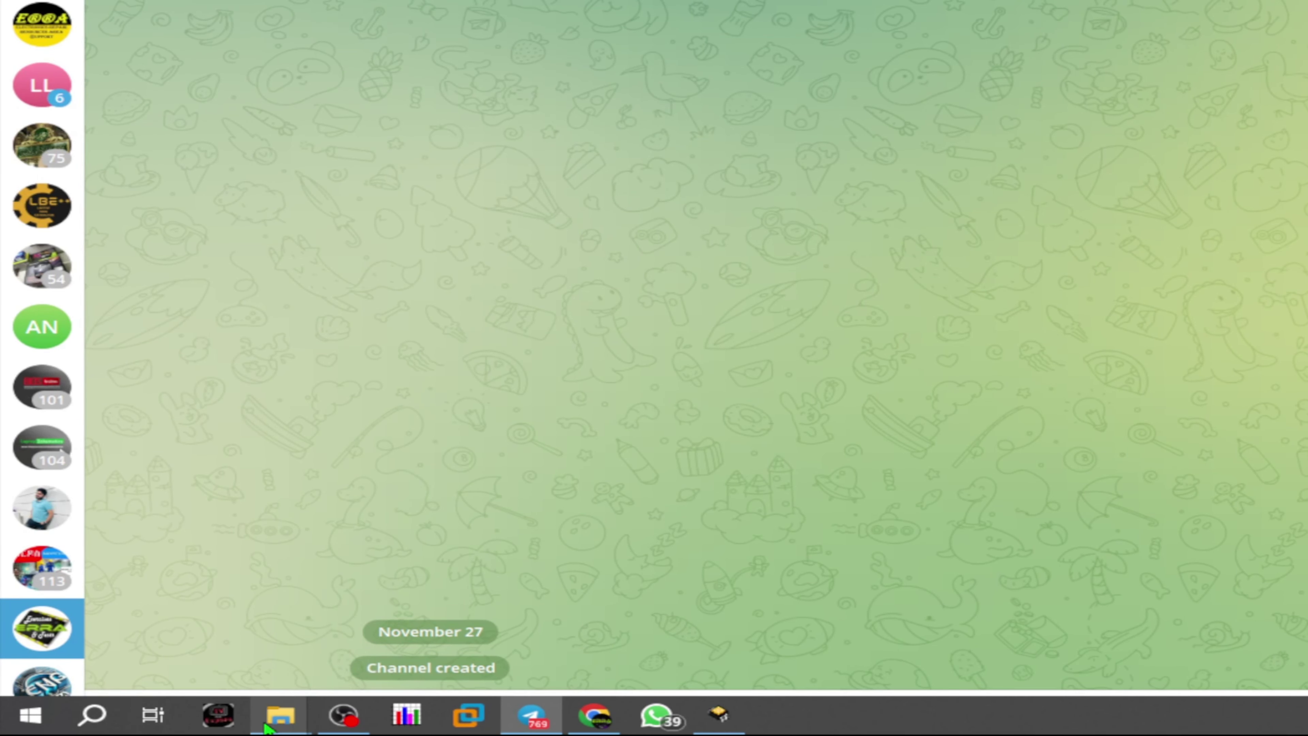
pyautogui.moveTo(265, 725)
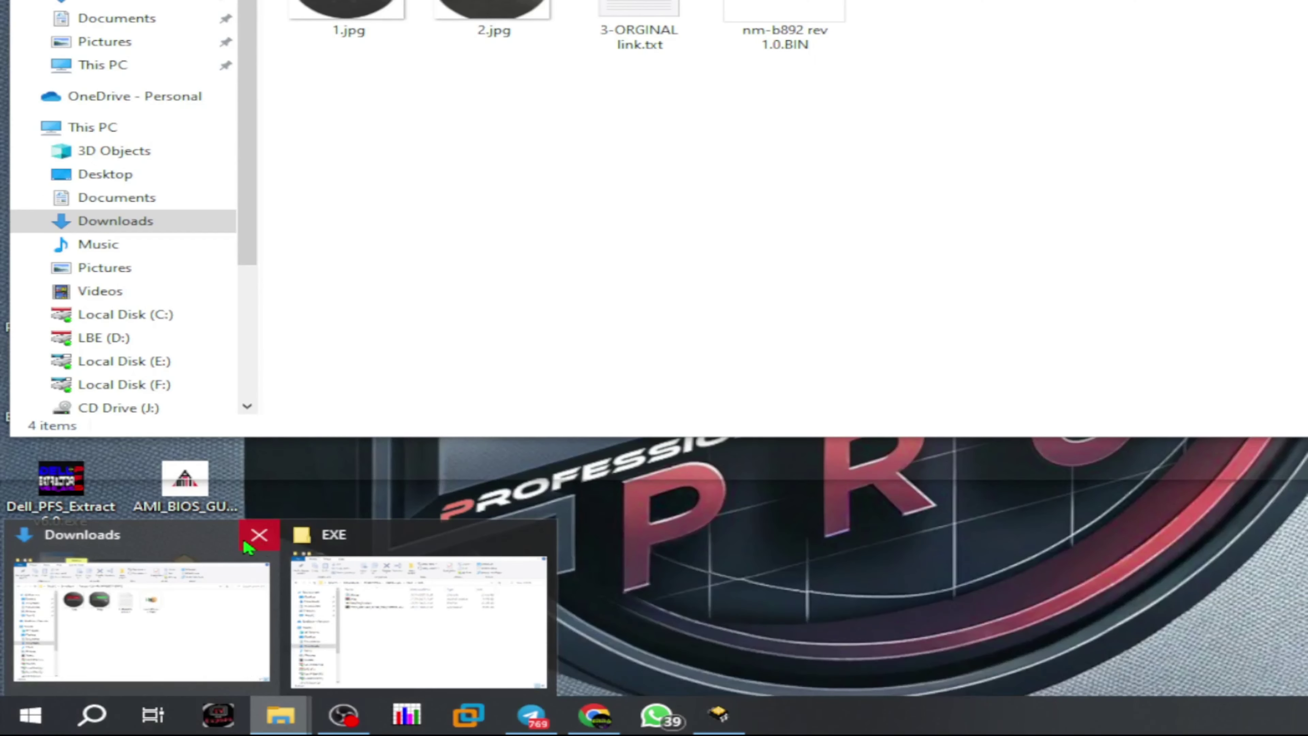
pyautogui.click(376, 540)
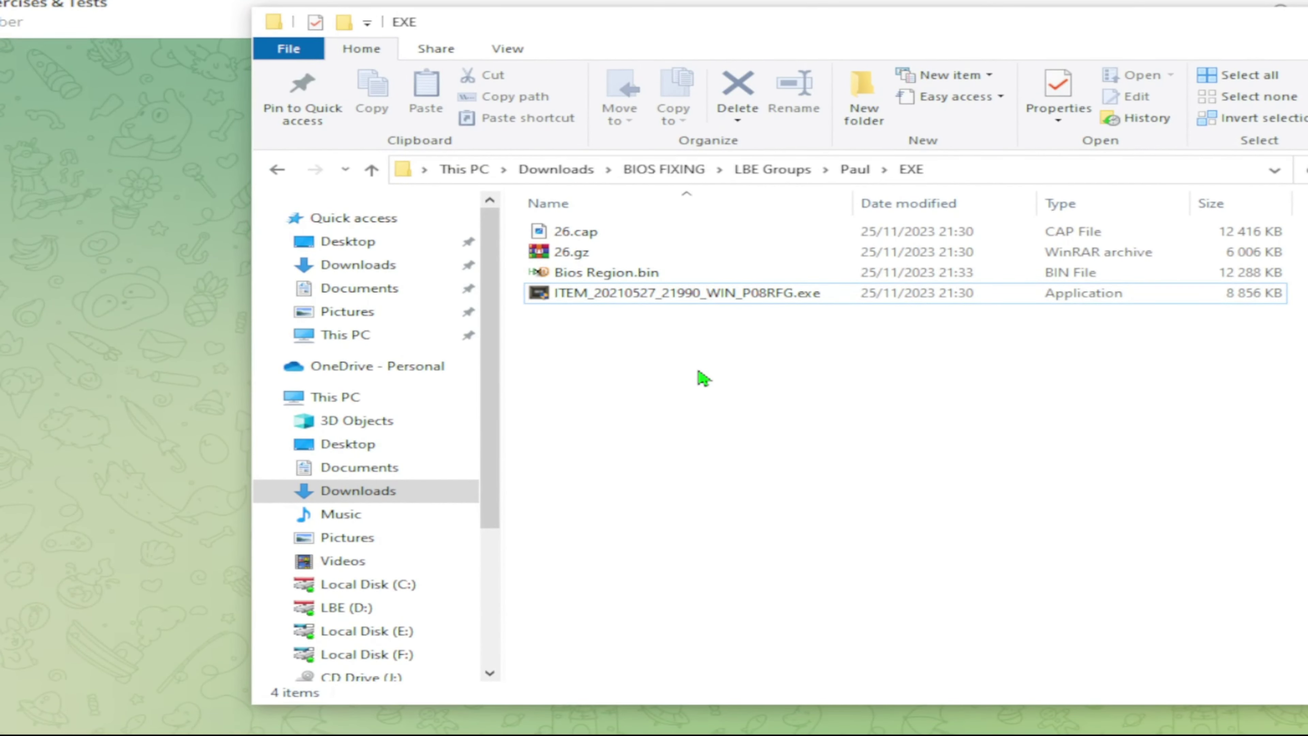
pyautogui.click(609, 301)
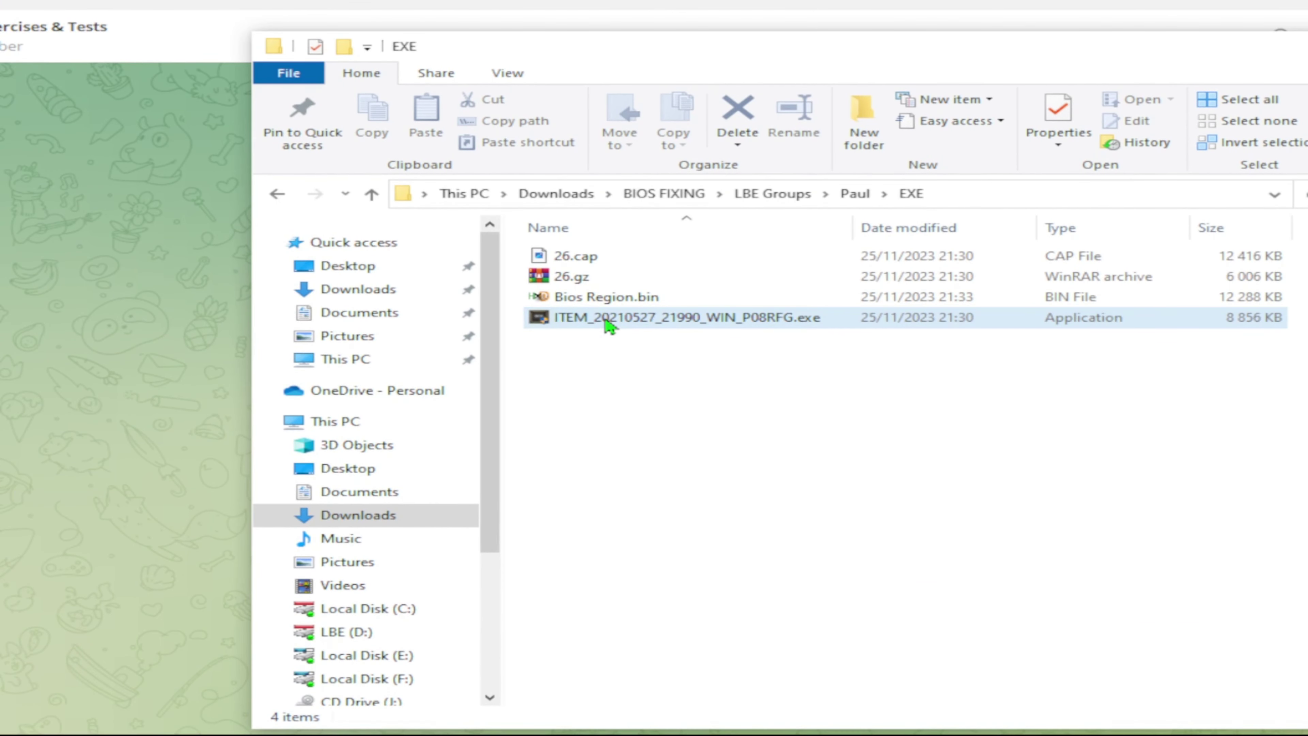
pyautogui.moveTo(608, 322)
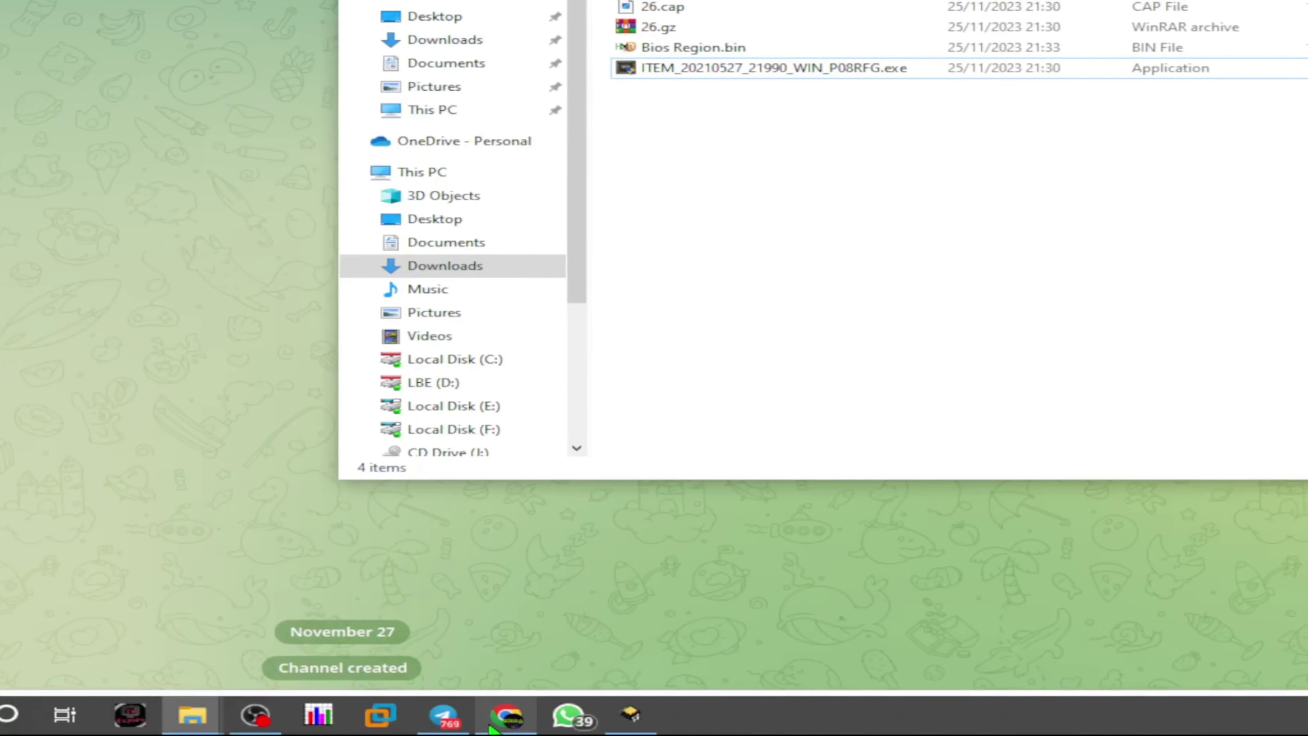
# - Switch to Chrome and copy the web address of the YouTube video about the NP730QCJ BIOS extraction
pyautogui.moveTo(517, 728)
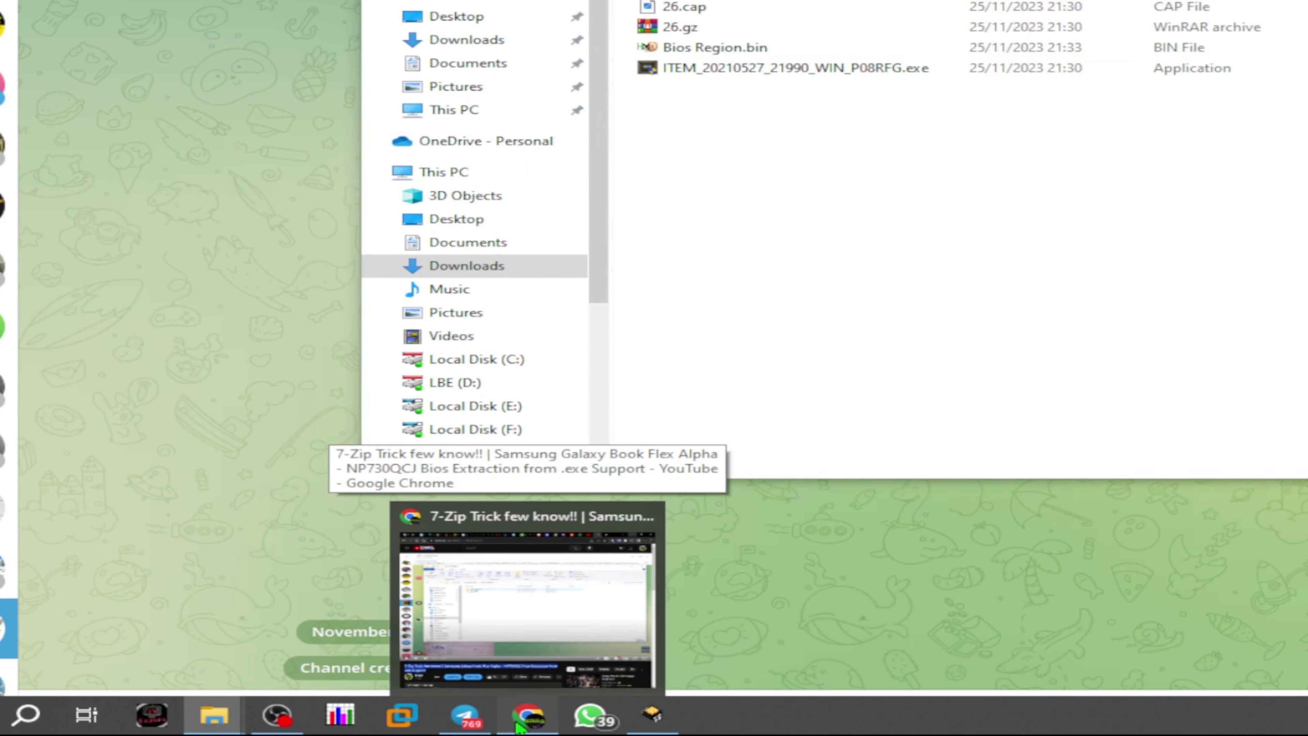
pyautogui.click(517, 728)
pyautogui.click(529, 50)
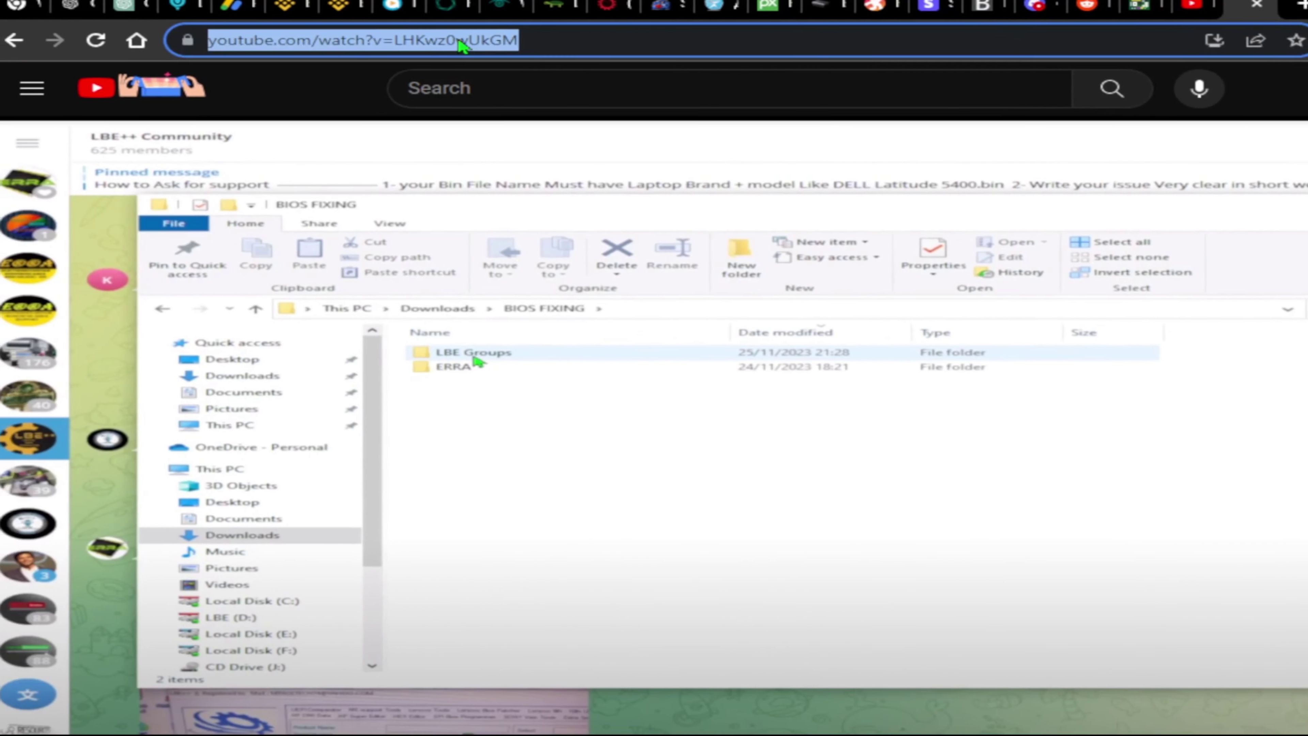
pyautogui.rightClick(417, 39)
pyautogui.click(523, 157)
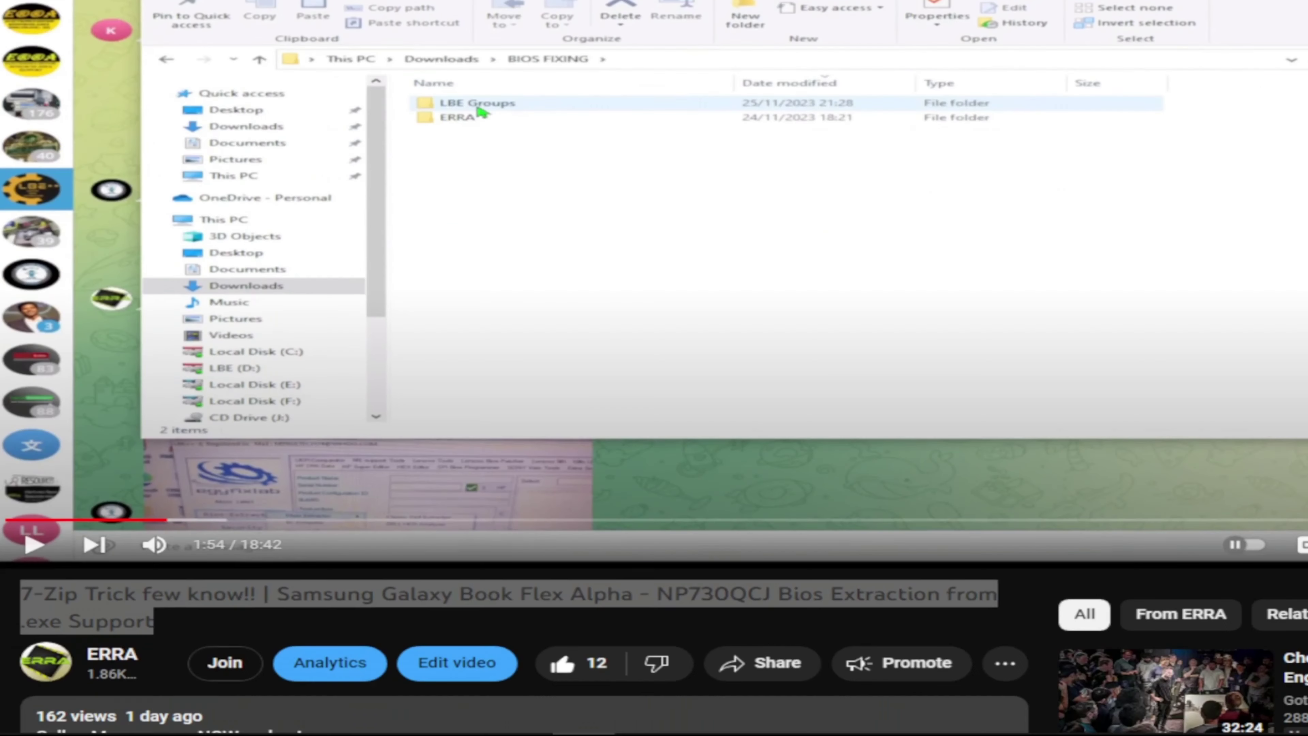
# - Switch to Telegram and post the copied YouTube link in the ERRA Exercises & Tests channel
pyautogui.click(520, 717)
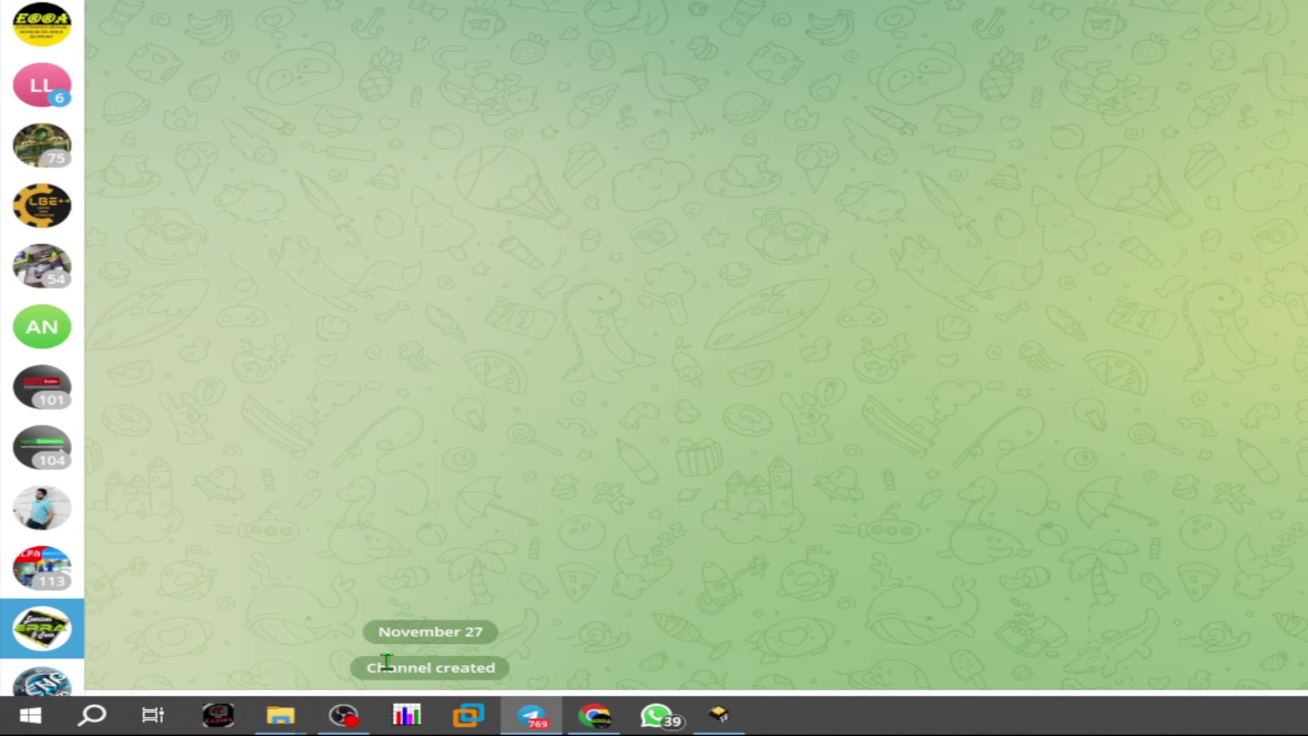
pyautogui.rightClick(354, 705)
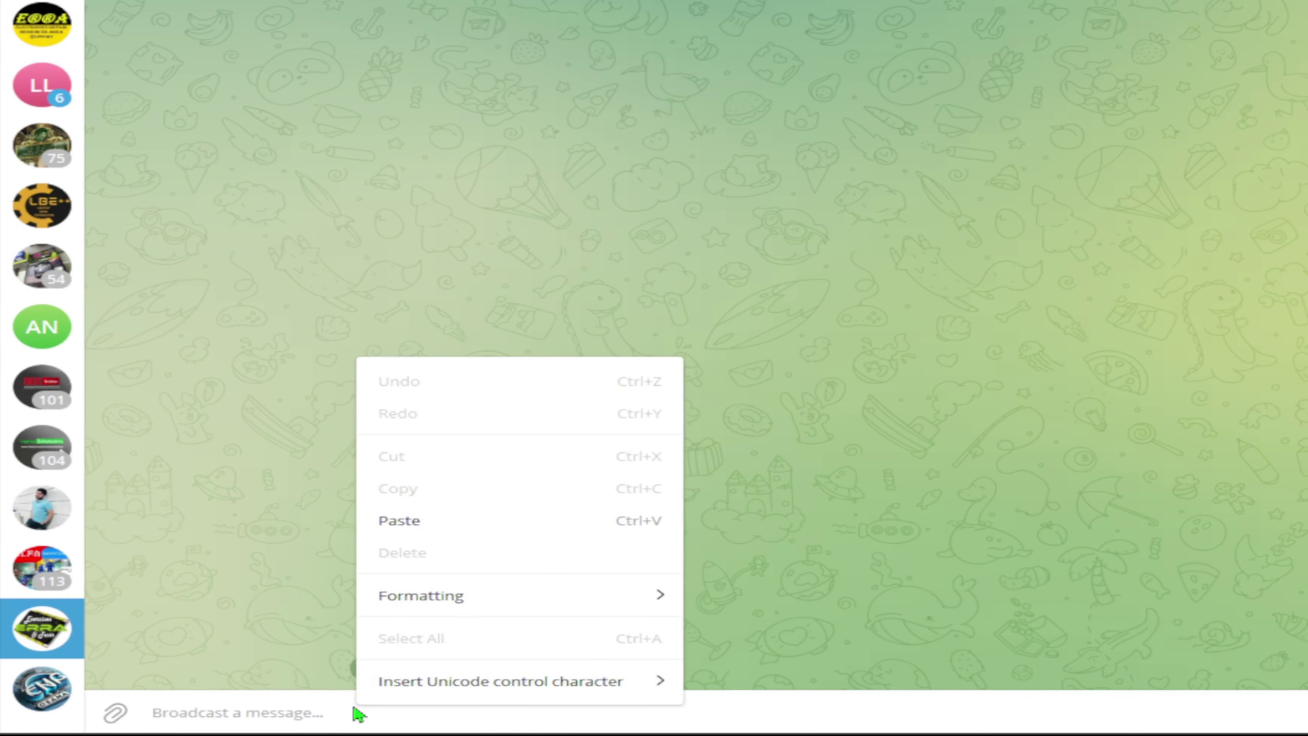
pyautogui.click(397, 521)
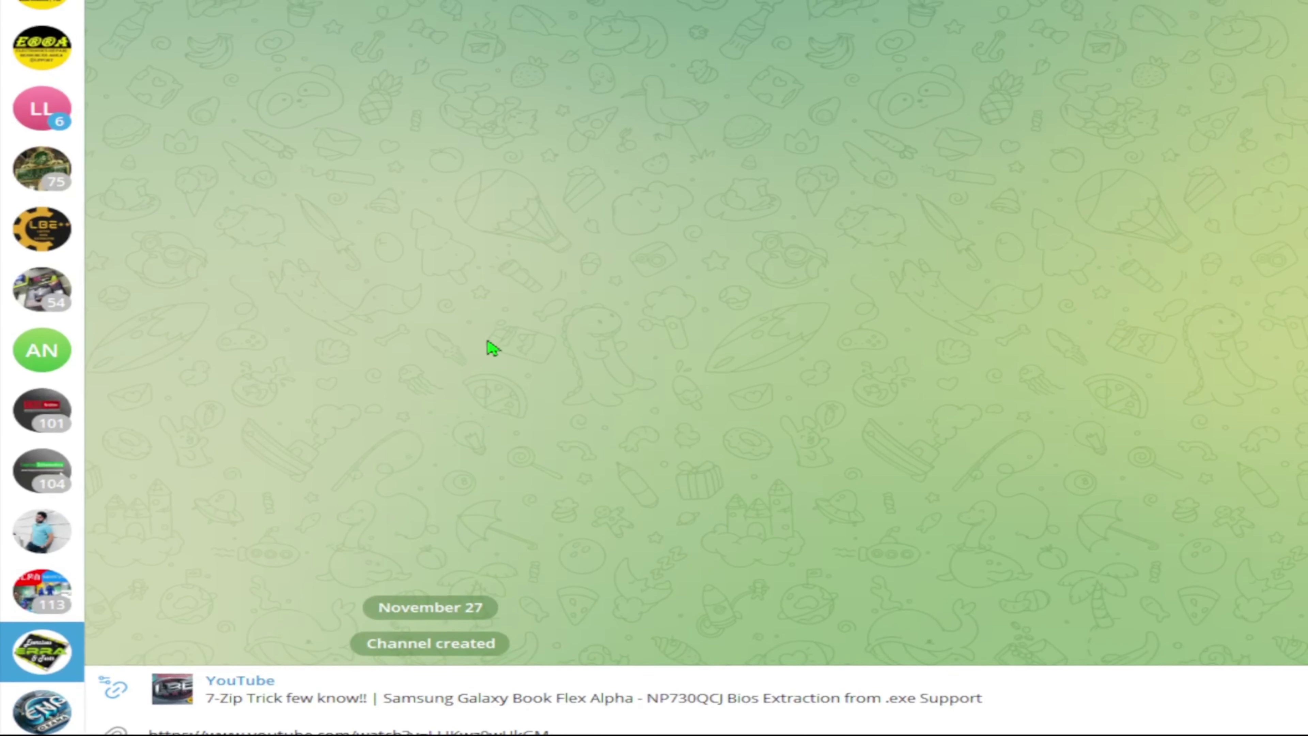
pyautogui.press('Return')
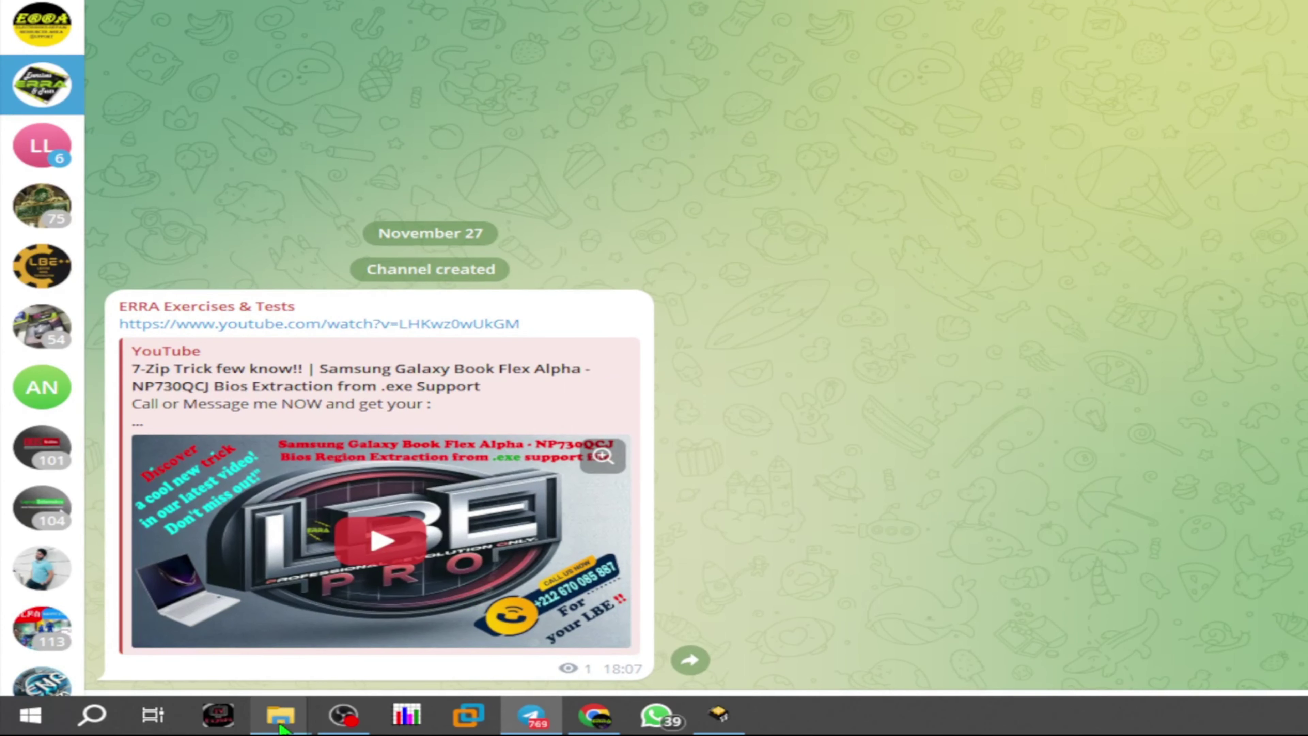
# - Close the Downloads window of File Explorer, keeping the EXE folder window open
pyautogui.moveTo(344, 719)
pyautogui.moveTo(387, 686)
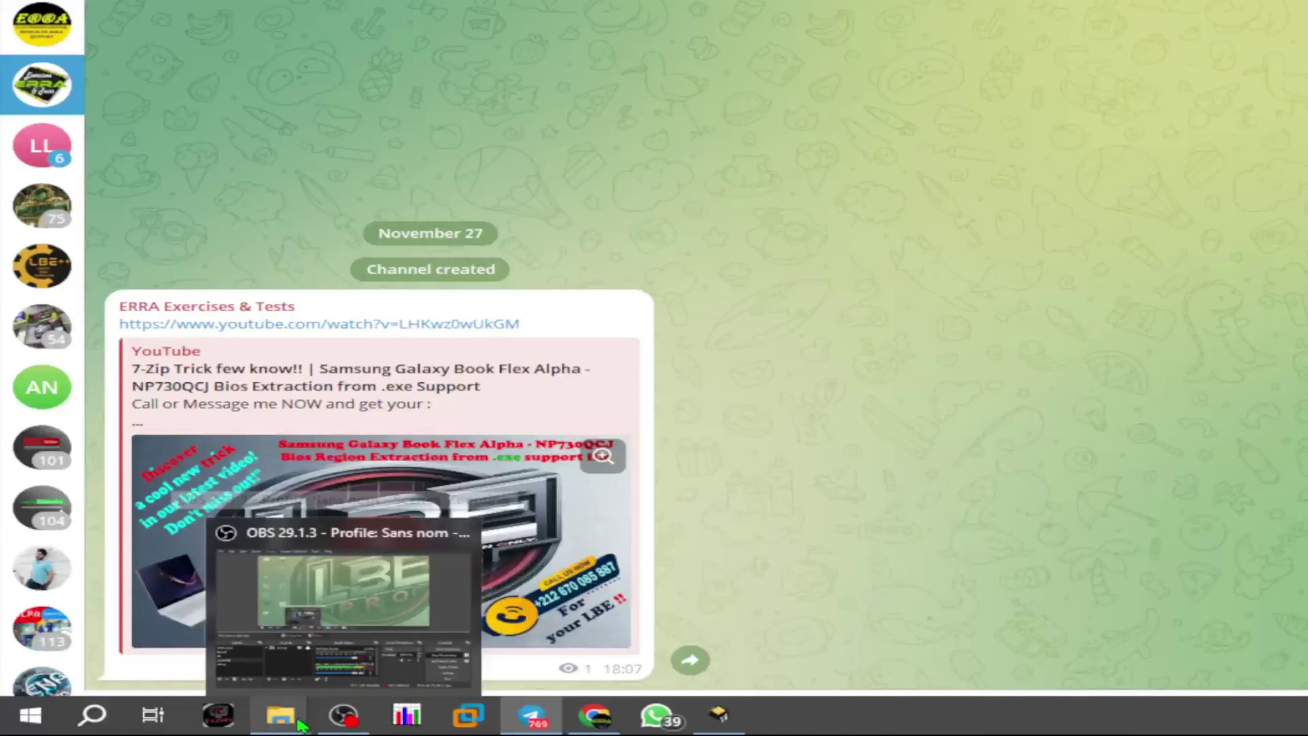
pyautogui.moveTo(280, 719)
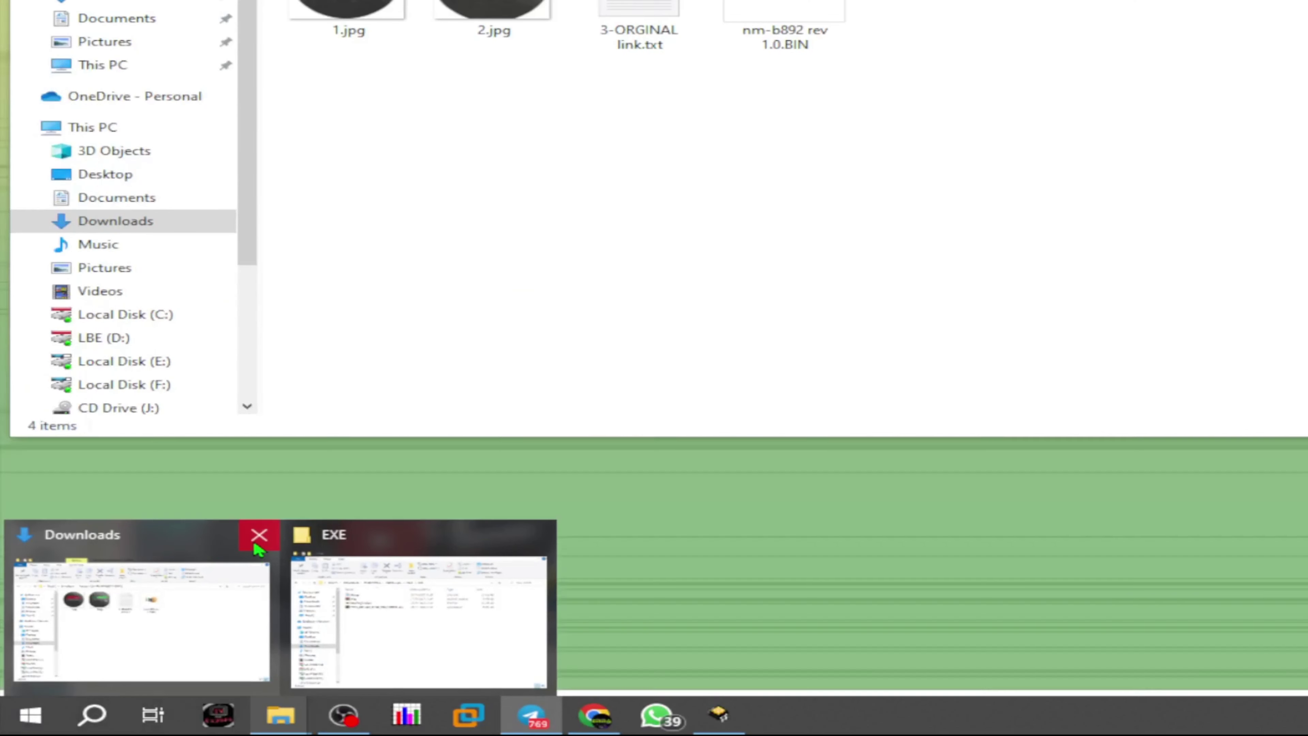
pyautogui.click(256, 545)
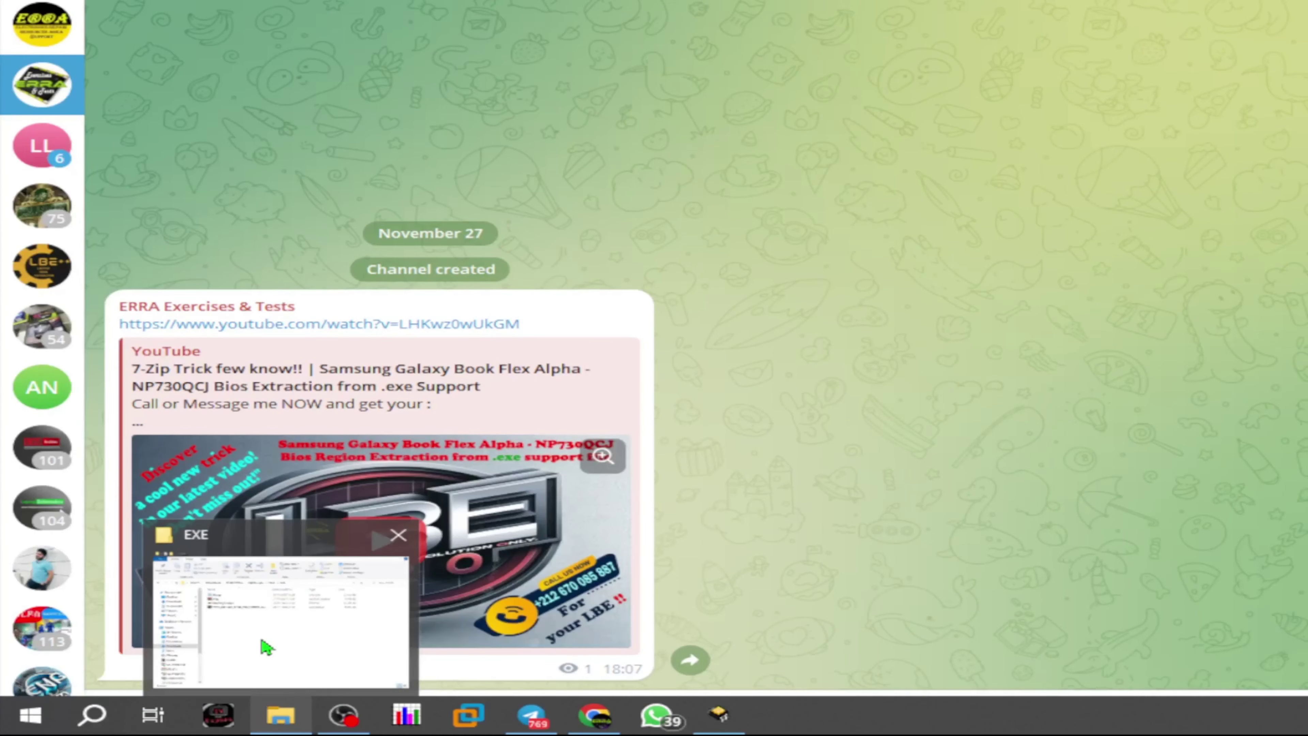
# - Attach ITEM_20210527_21990_WIN_P08RFG.exe from the EXE folder to a new post in the ERRA Exercises & Tests channel
pyautogui.click(292, 648)
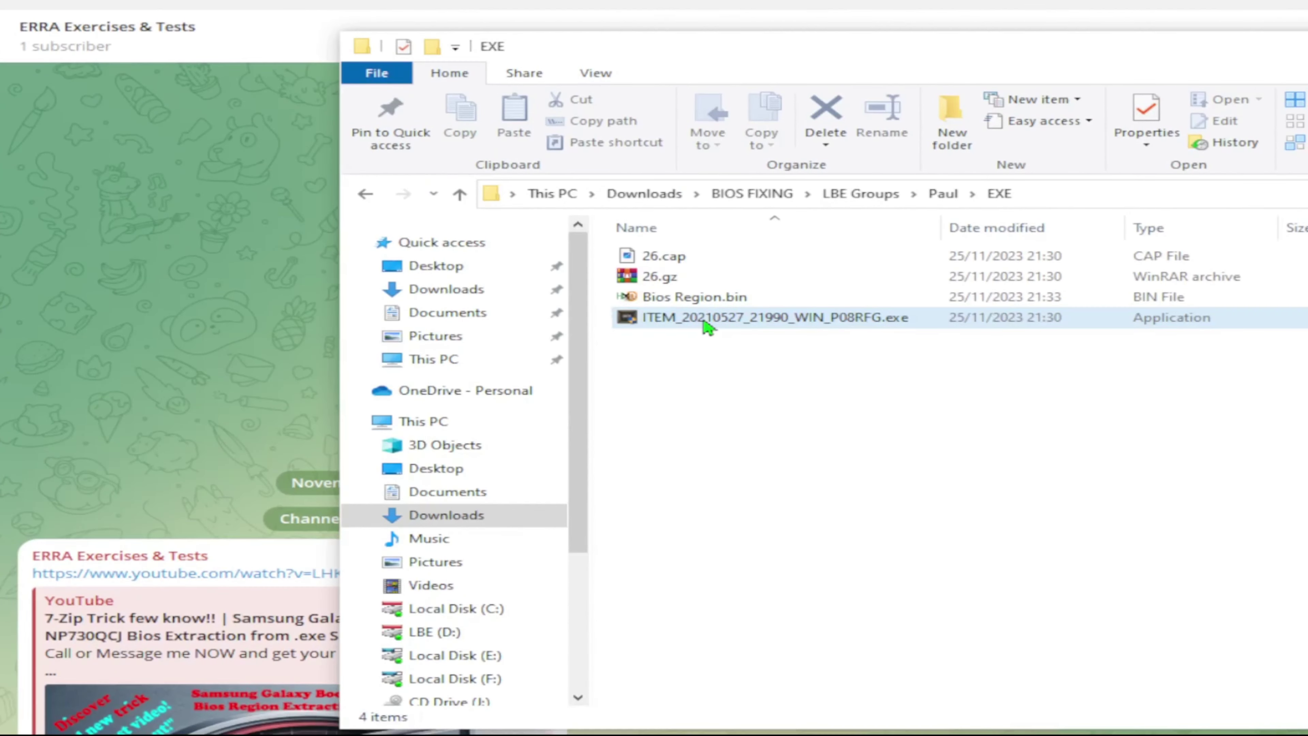
pyautogui.moveTo(703, 310); pyautogui.dragTo(414, 735)
pyautogui.moveTo(438, 640); pyautogui.dragTo(463, 650)
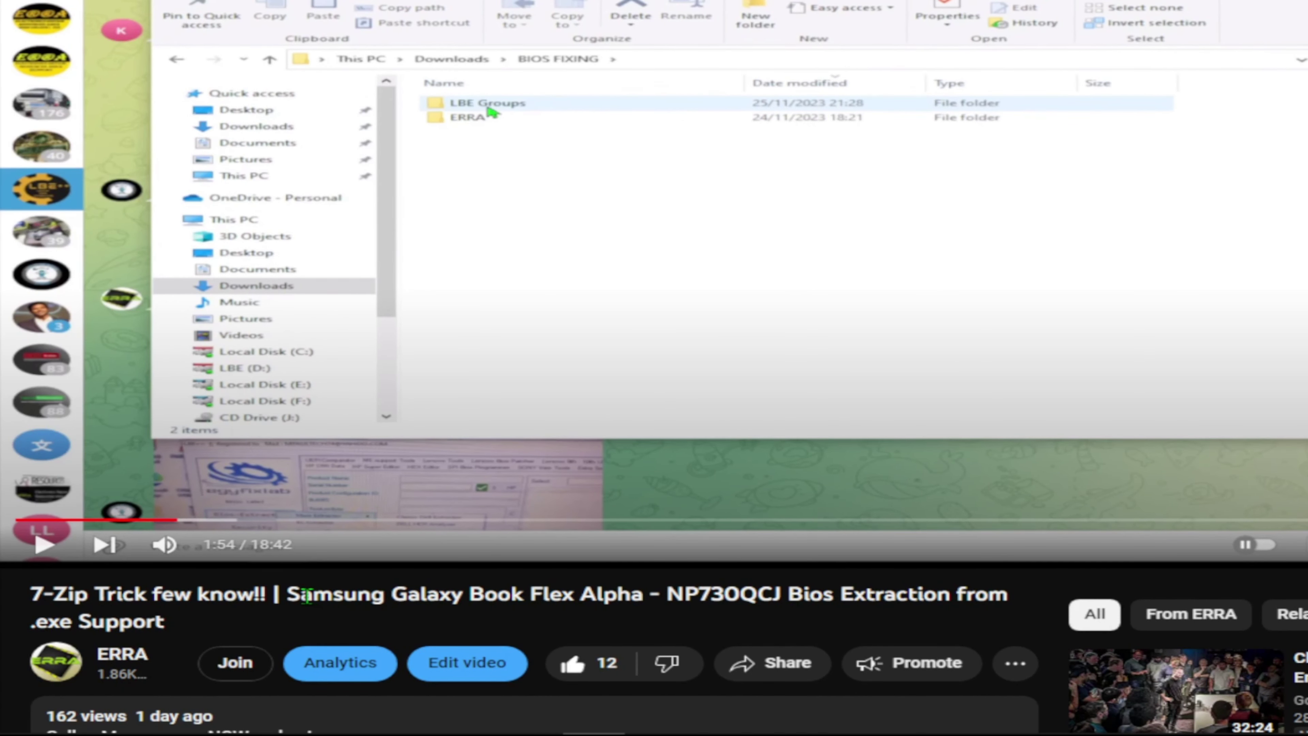
# - Copy "Samsung Galaxy Book Flex Alpha - NP730QCJ Bios Extraction from .exe" from the YouTube video's title in Chrome
pyautogui.moveTo(290, 593); pyautogui.dragTo(51, 627)
pyautogui.rightClick(51, 627)
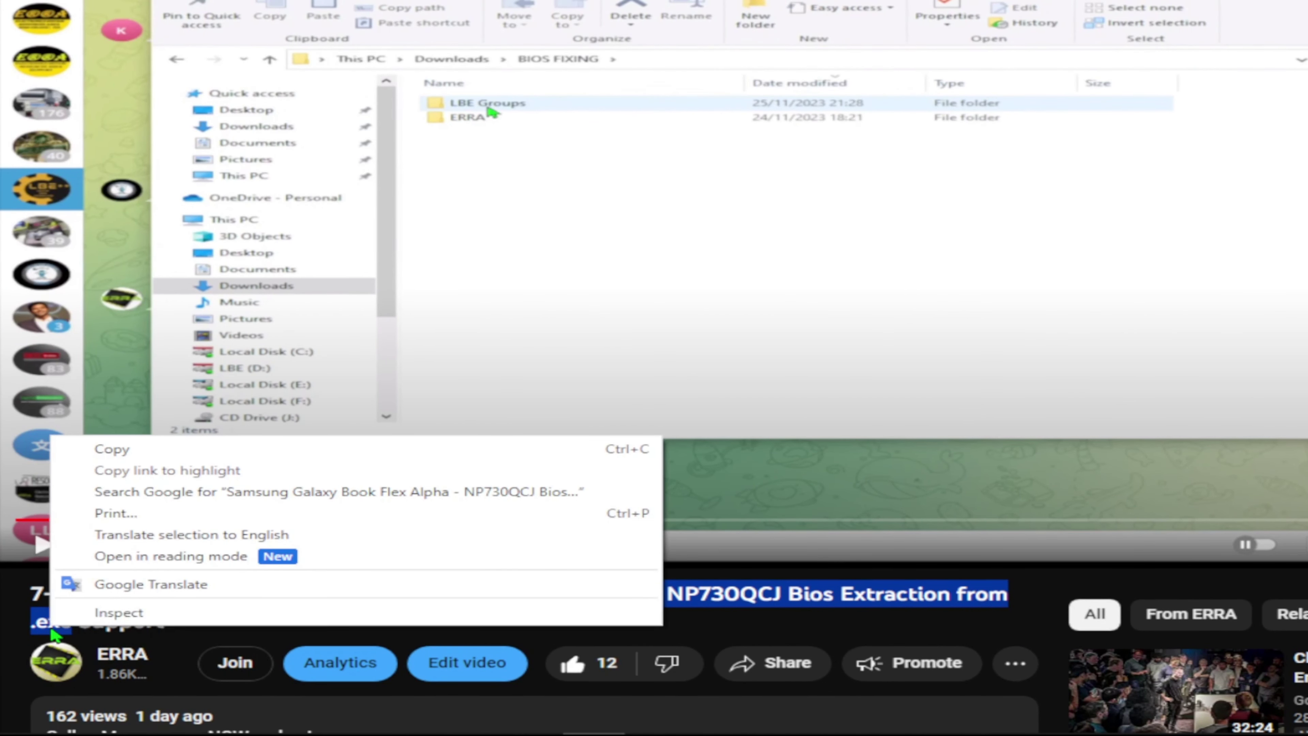
pyautogui.click(114, 450)
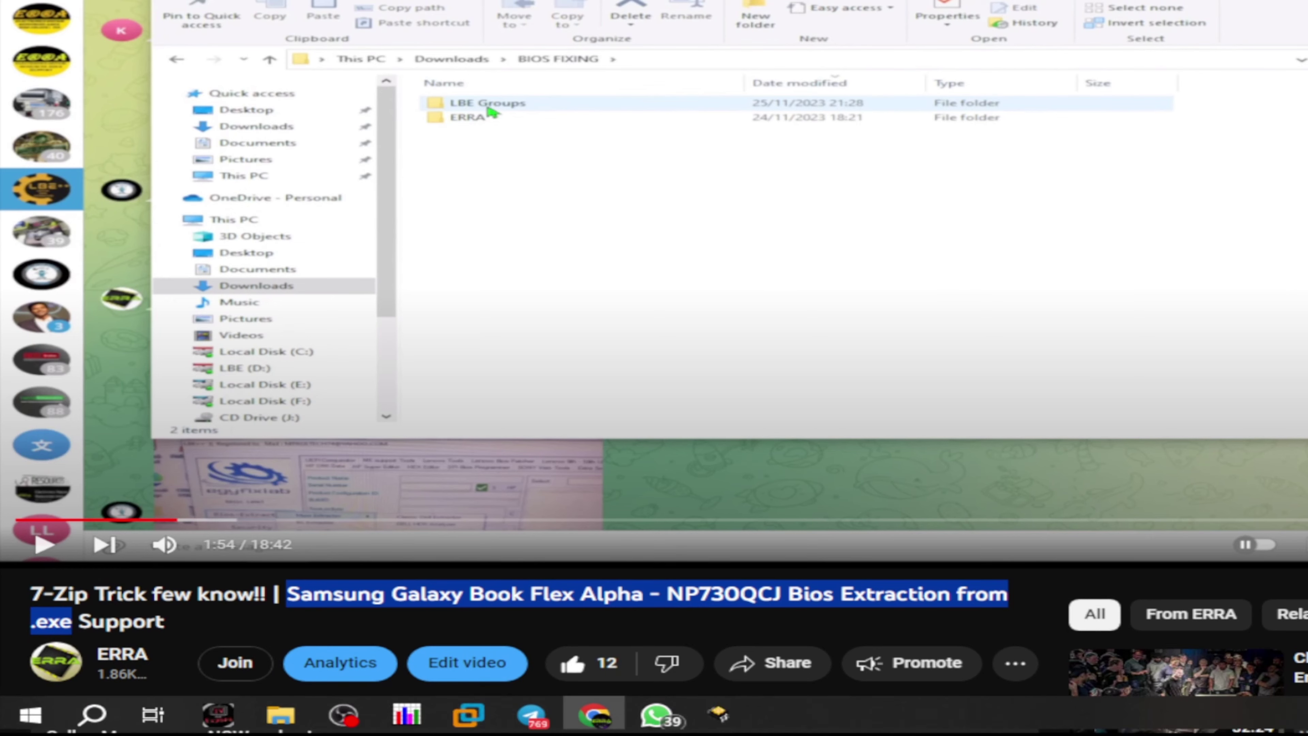
# - Switch to Telegram, caption the attached file with the copied "Samsung Galaxy Book Flex Alpha - NP730QCJ Bios Extraction from .exe" in bold, and send it
pyautogui.click(530, 723)
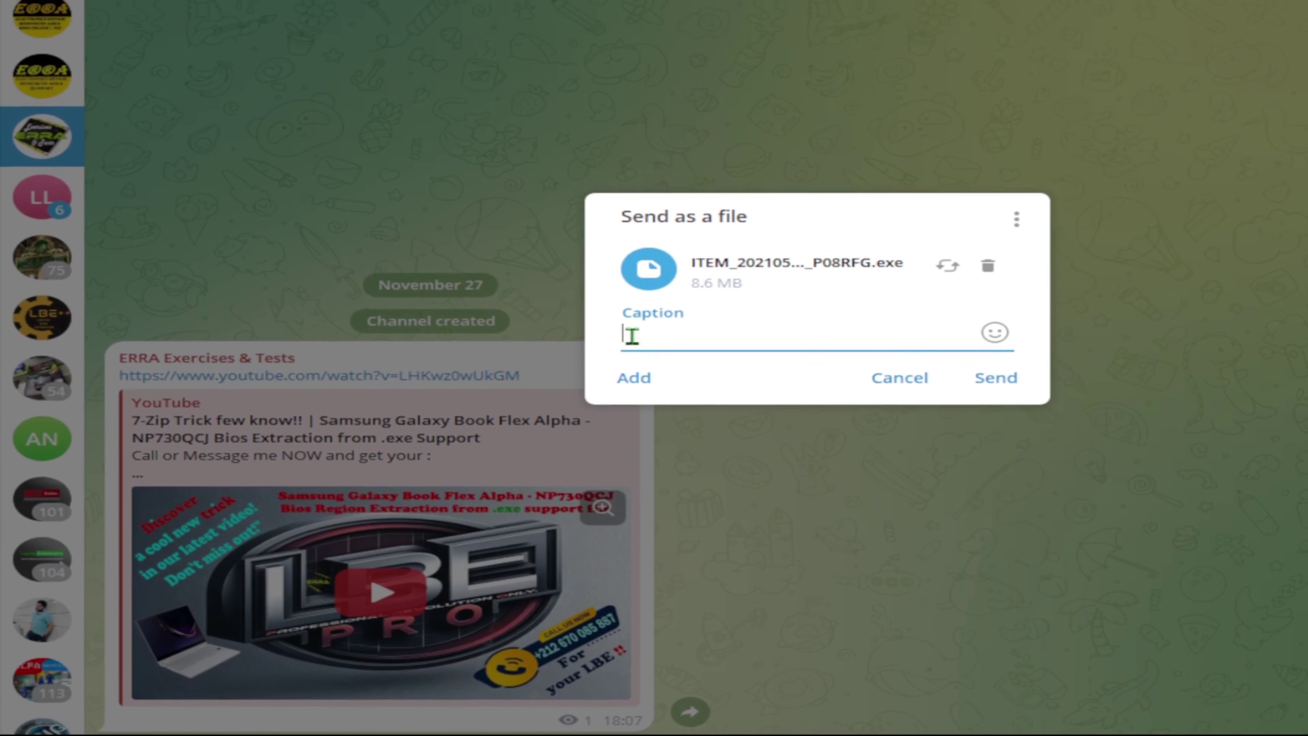
pyautogui.rightClick(634, 340)
pyautogui.click(672, 446)
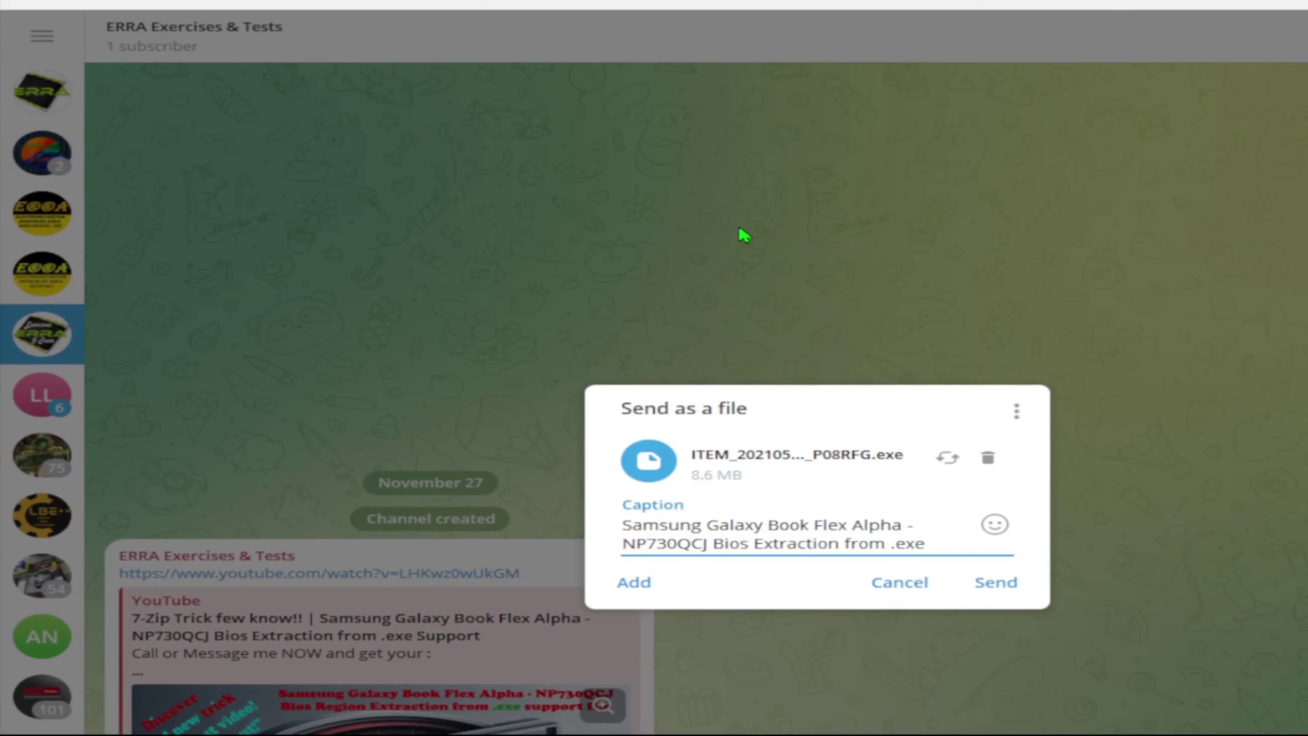
pyautogui.hotkey('ctrl', 'a')
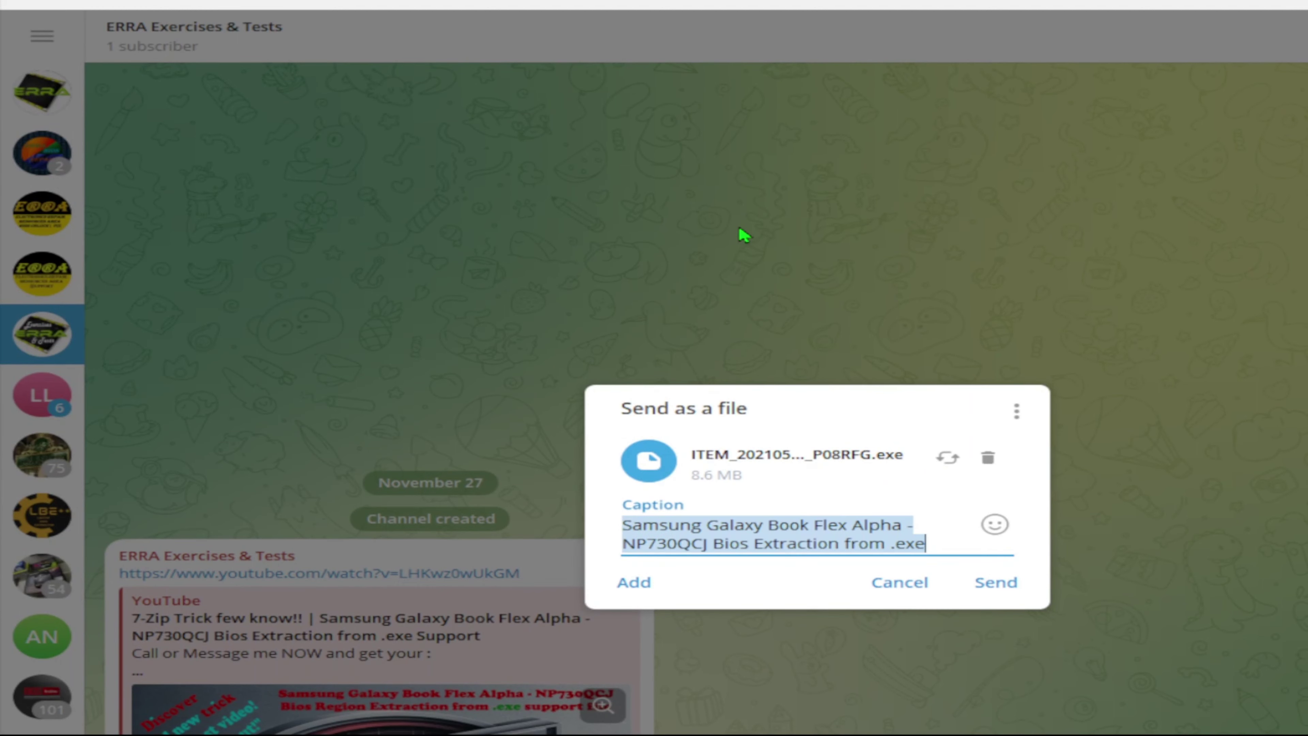
pyautogui.hotkey('ctrl', 'b')
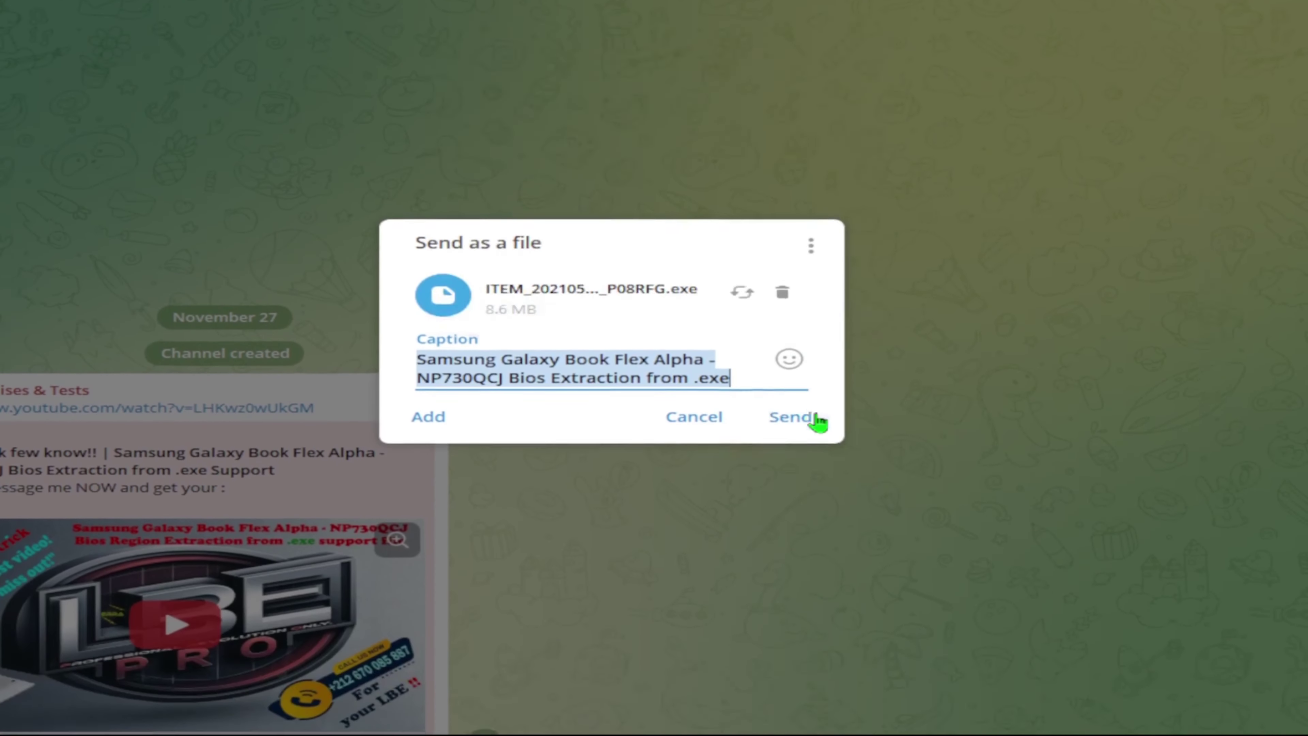
pyautogui.click(808, 378)
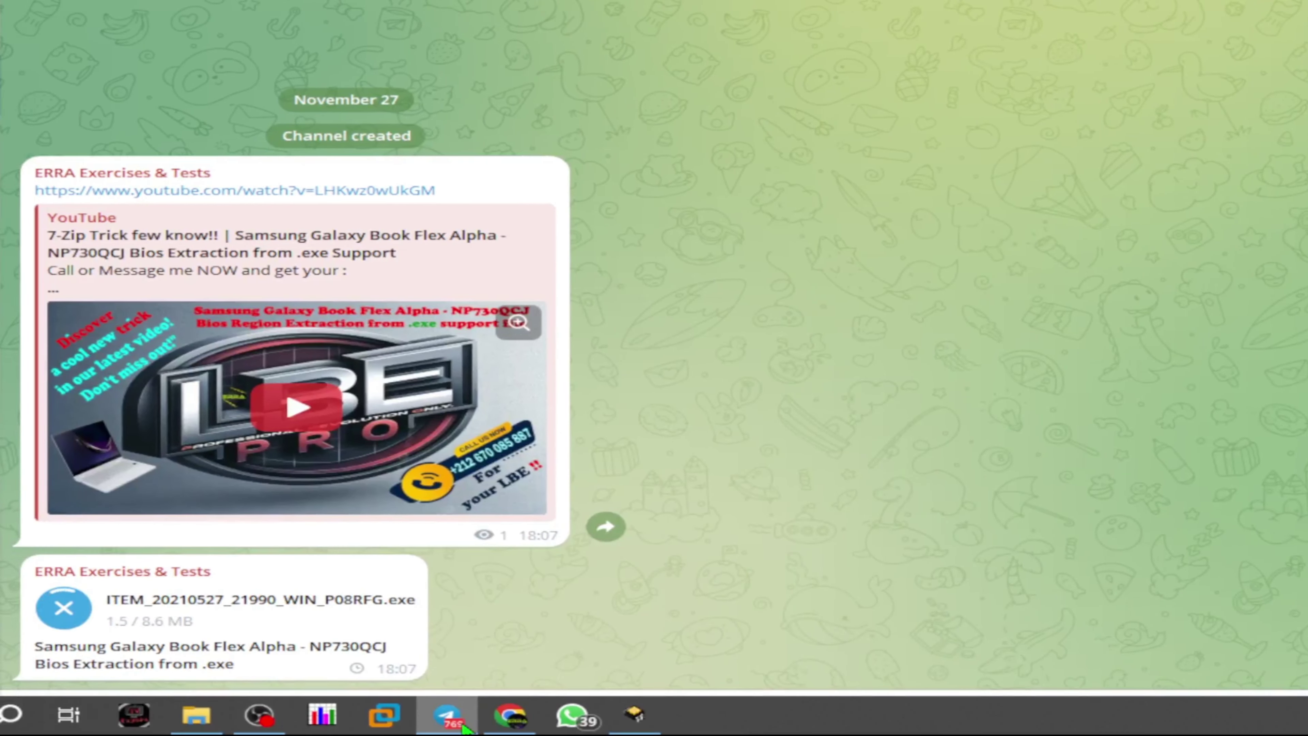
# - Switch to Chrome, search Google for "7-zip", and open the Download page of the official 7-Zip site
pyautogui.click(517, 727)
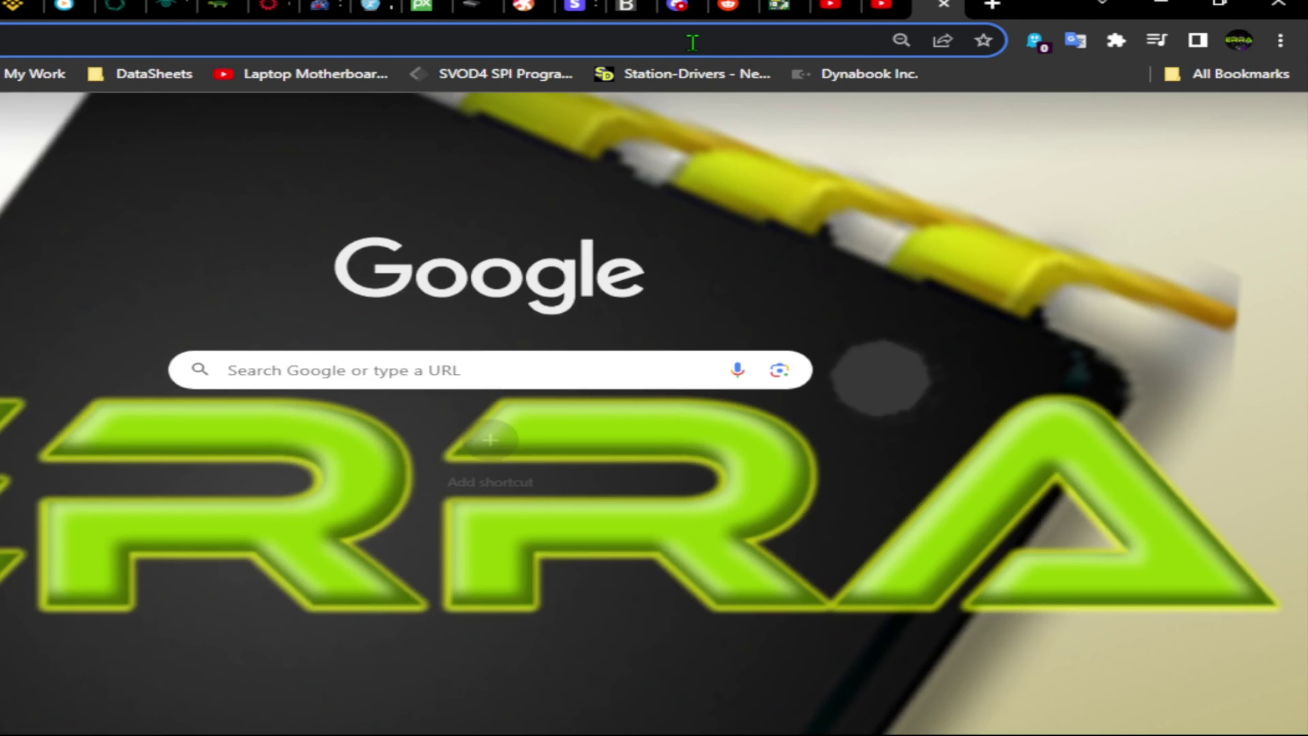
pyautogui.click(677, 39)
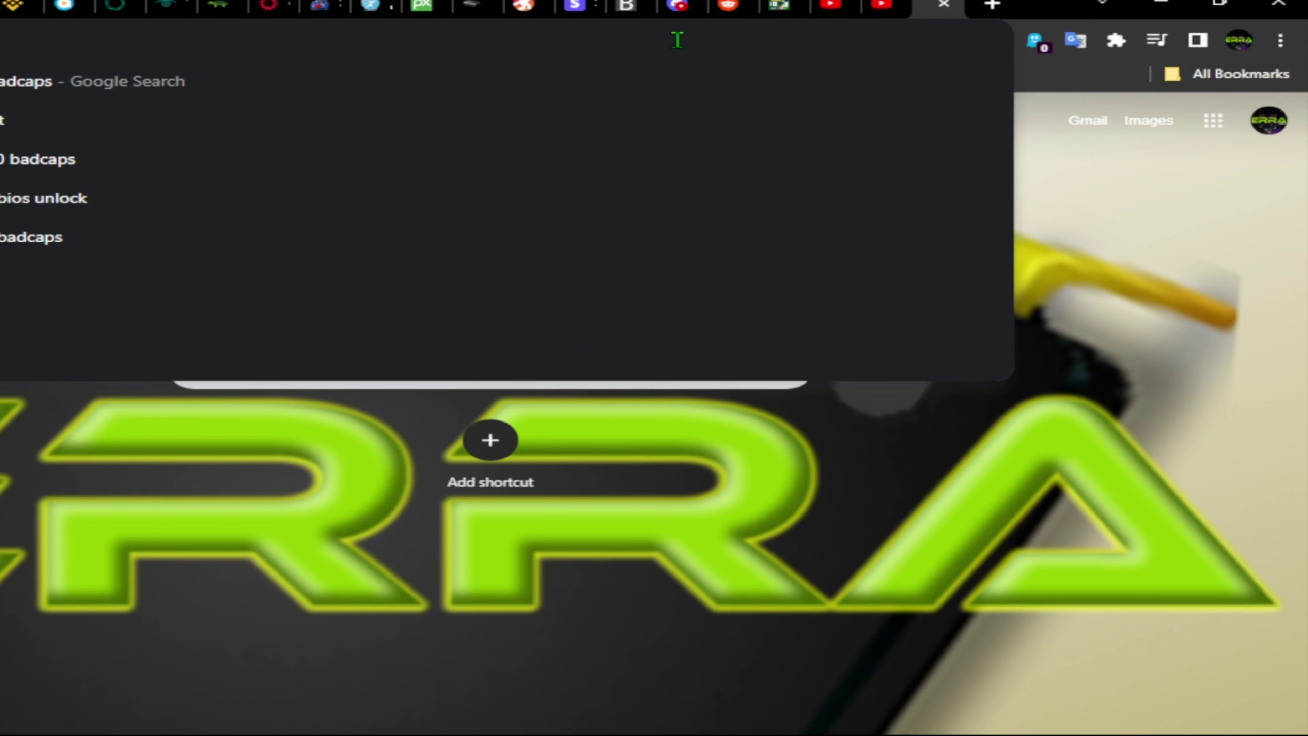
pyautogui.write('insyde')
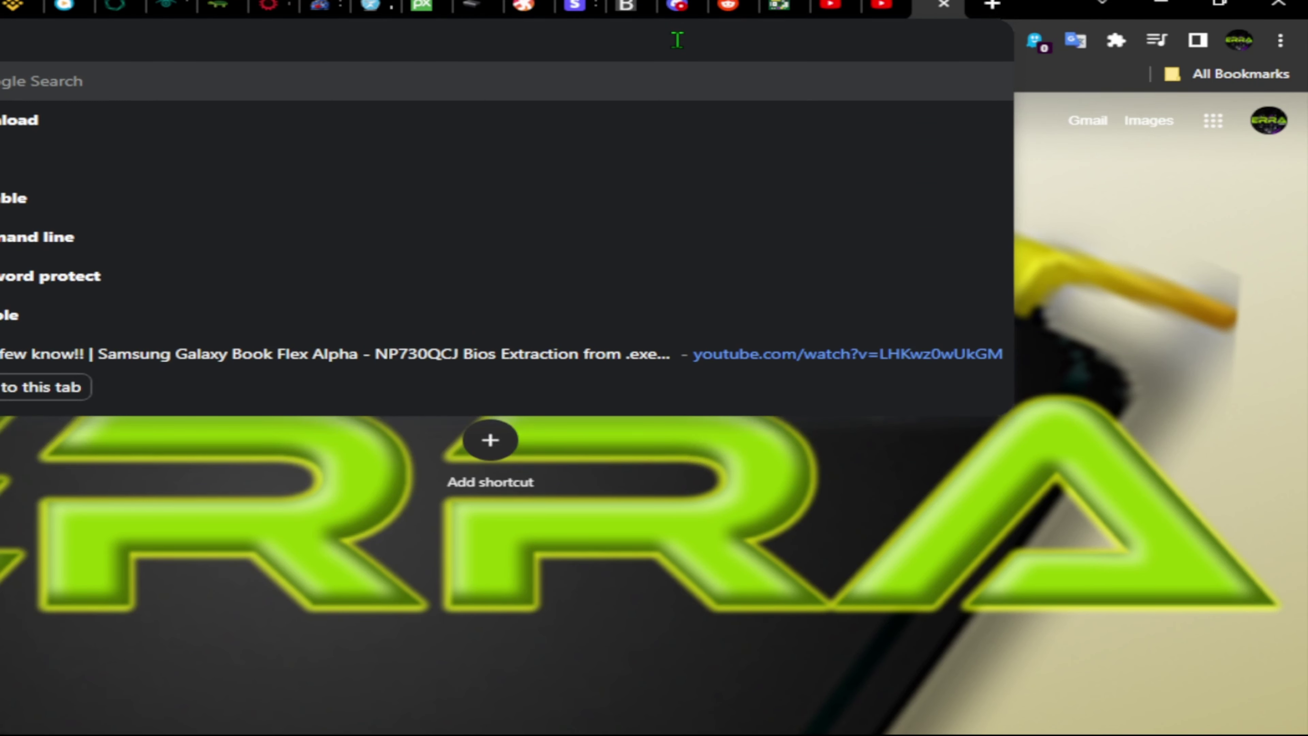
pyautogui.press('Return')
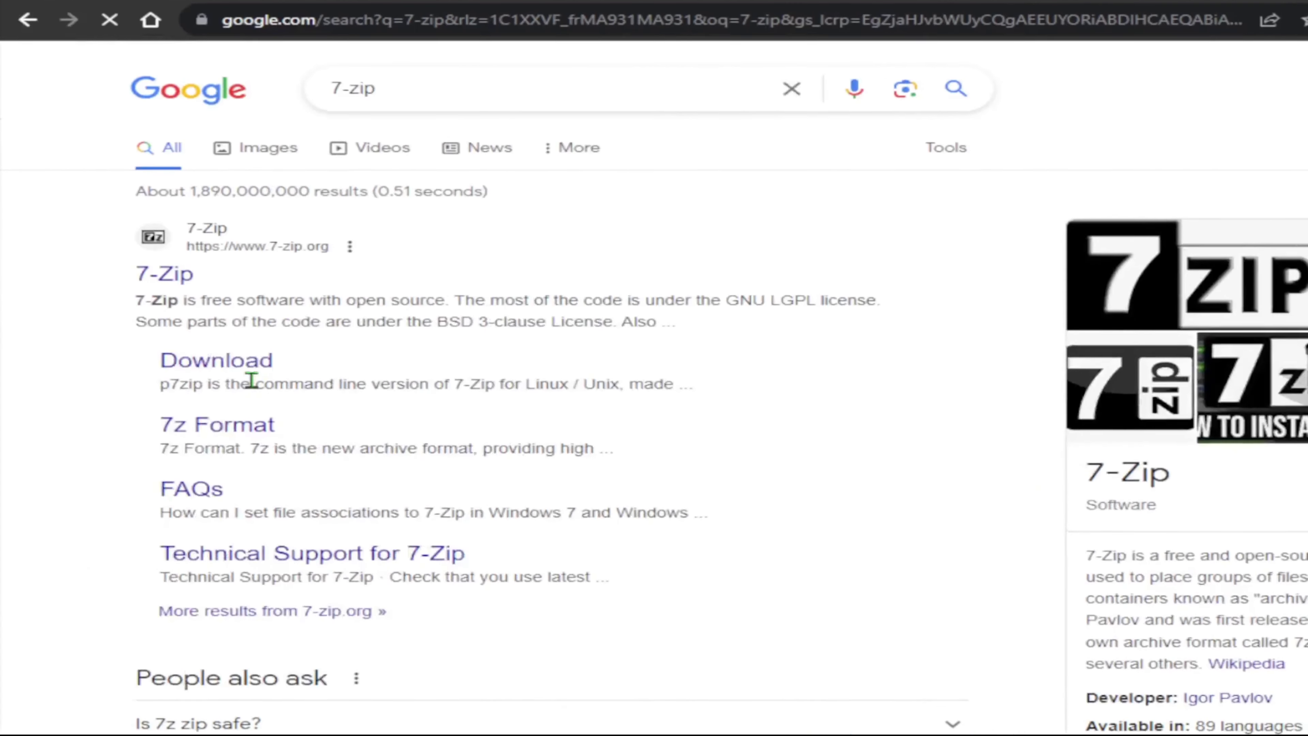
pyautogui.click(233, 355)
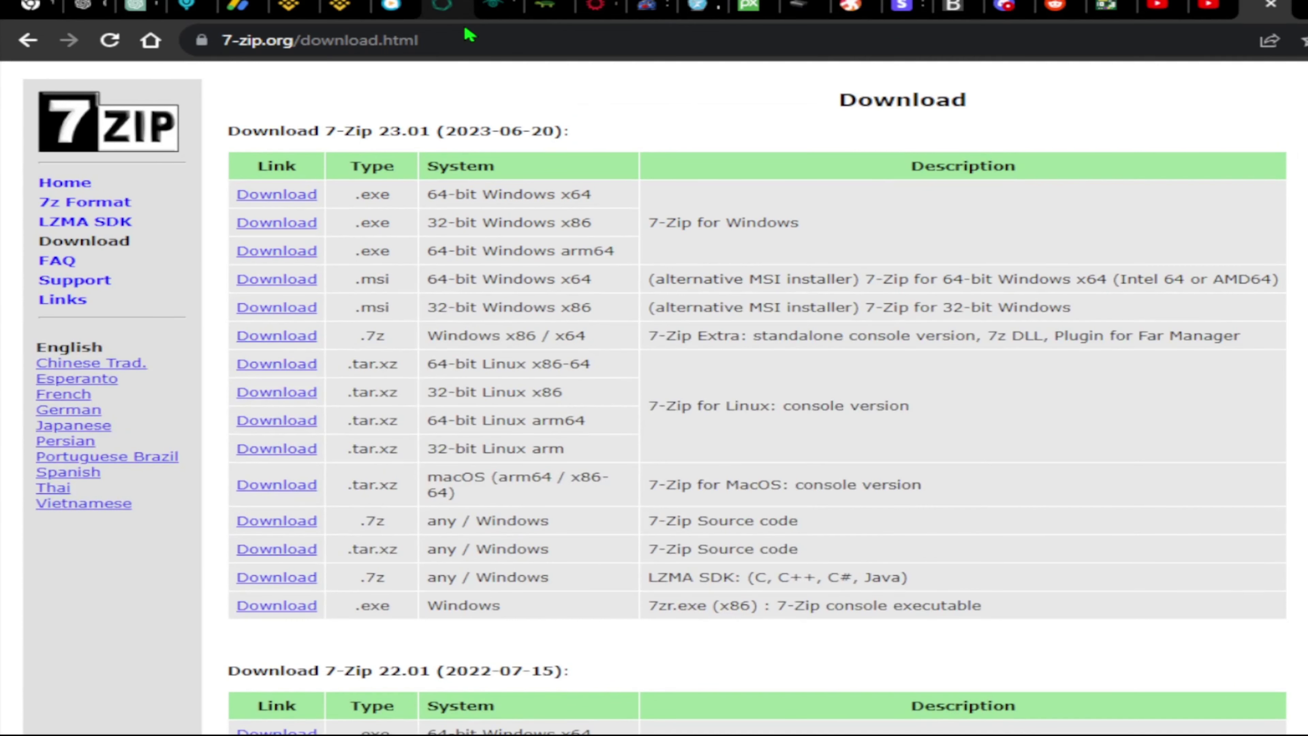
# - Copy the web address of the 7-Zip download page
pyautogui.click(337, 23)
pyautogui.hotkey('ctrl', 'c')
pyautogui.rightClick(341, 41)
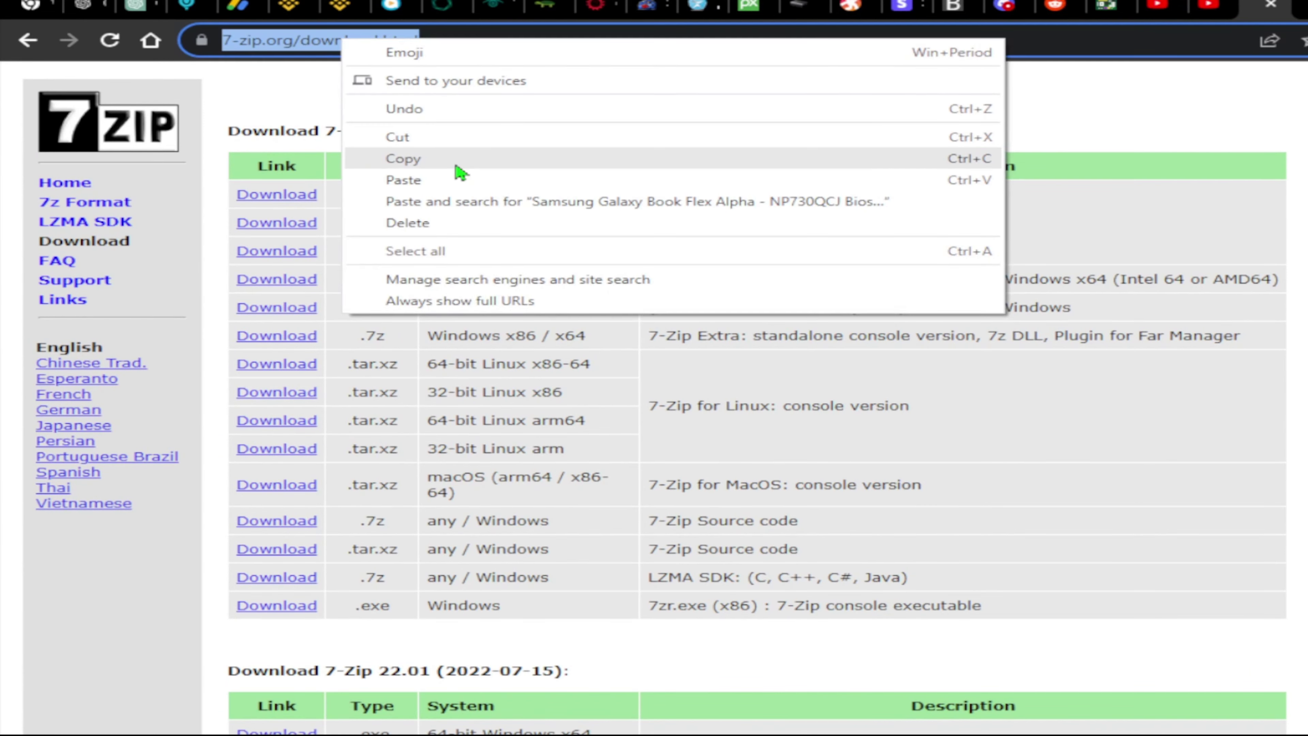
pyautogui.click(431, 166)
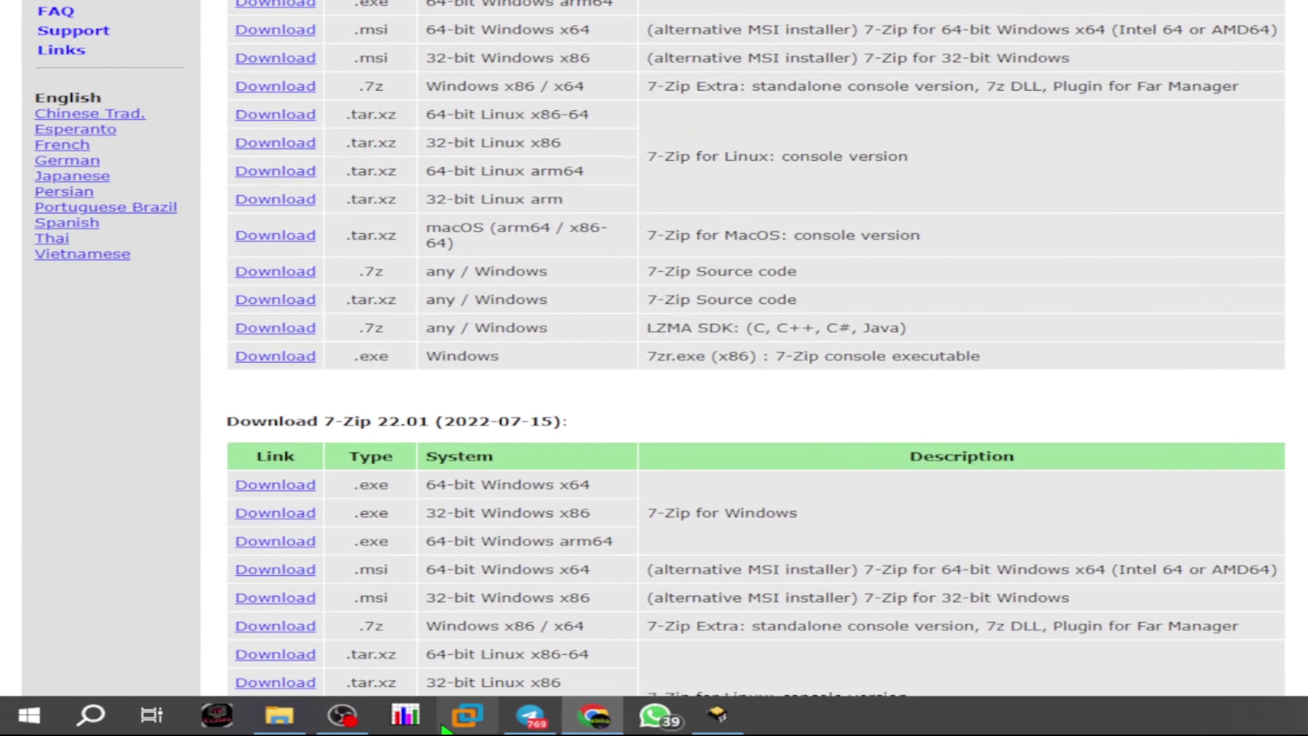
pyautogui.click(530, 715)
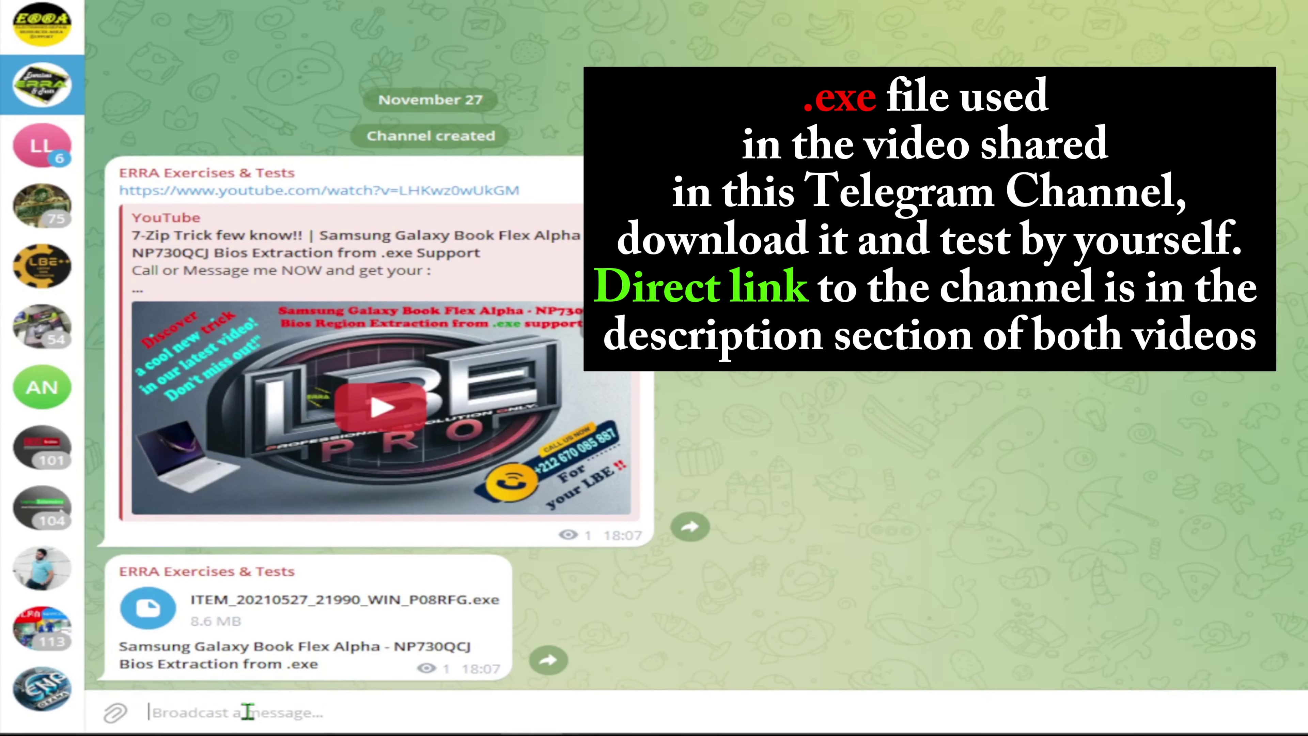
pyautogui.press('Up')
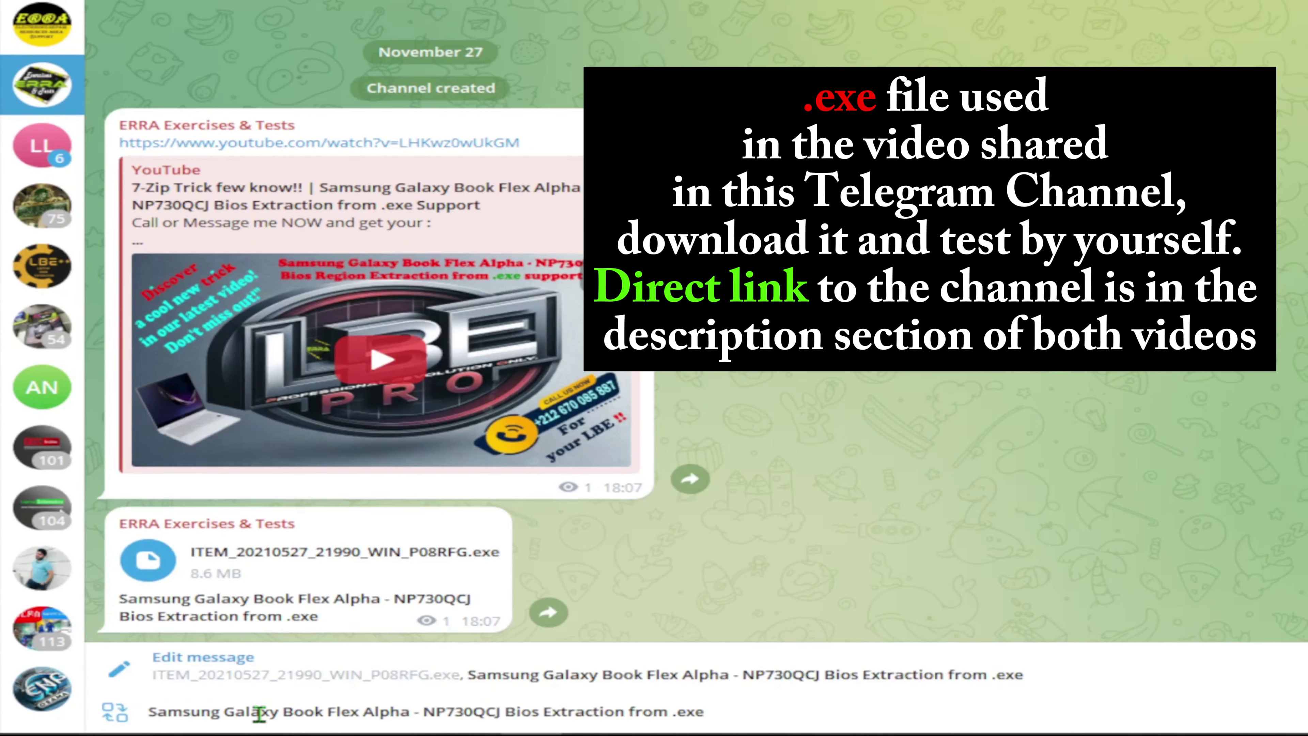
pyautogui.hotkey('shift', 'Return')
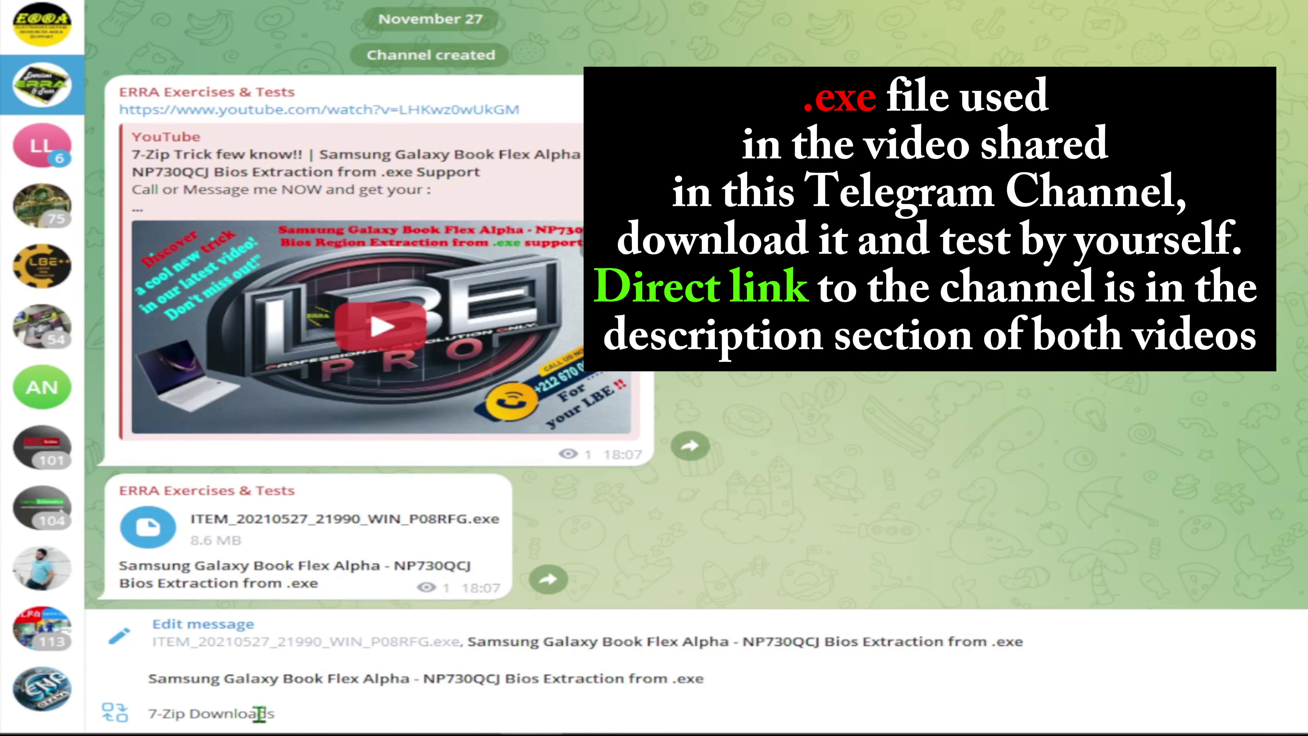
pyautogui.press('Return')
pyautogui.hotkey('ctrl', 'v')
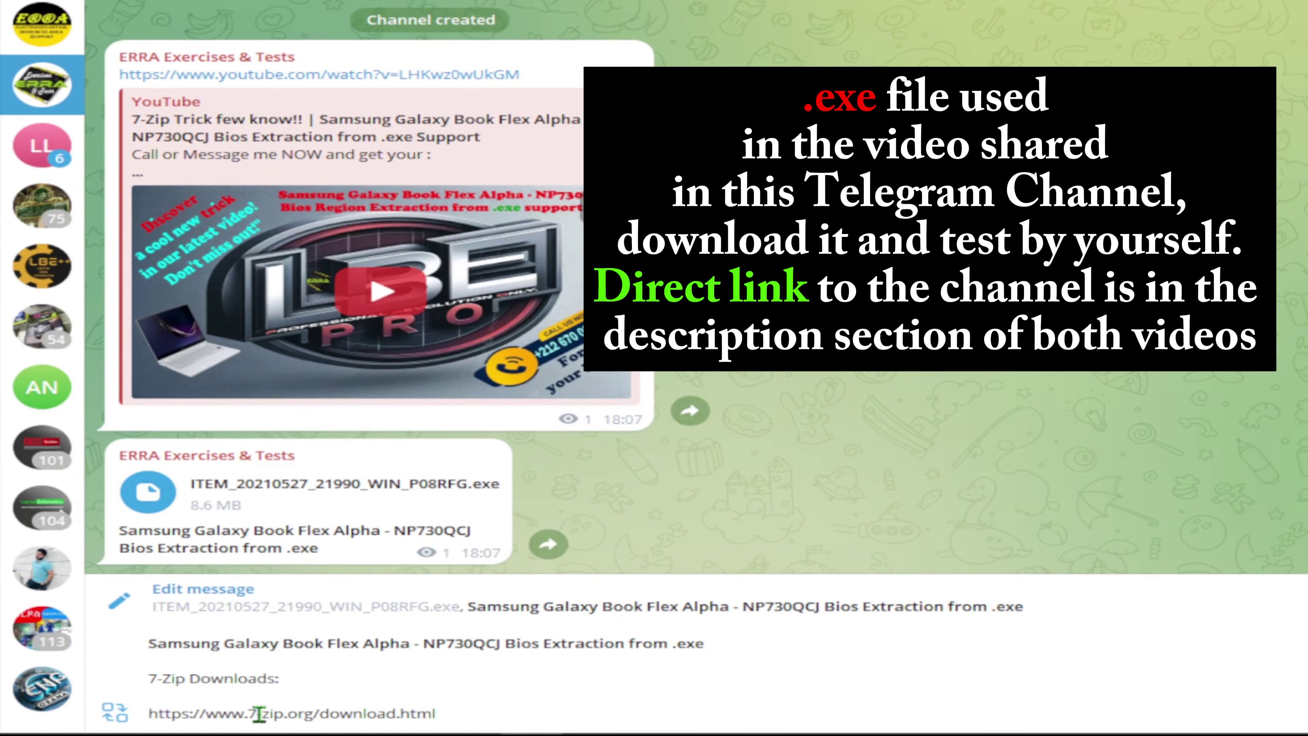
pyautogui.press('Return')
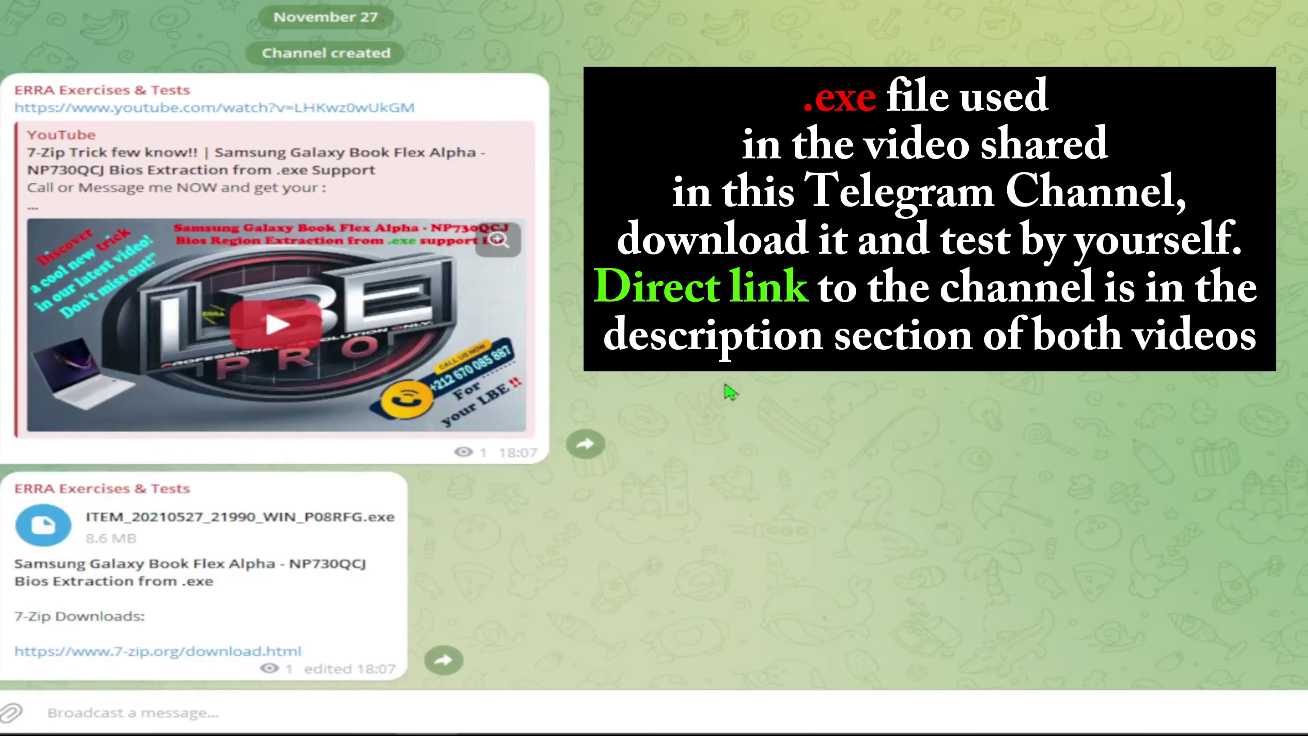
pyautogui.write('https://www.7-zip.org/download.html')
pyautogui.press('Return')
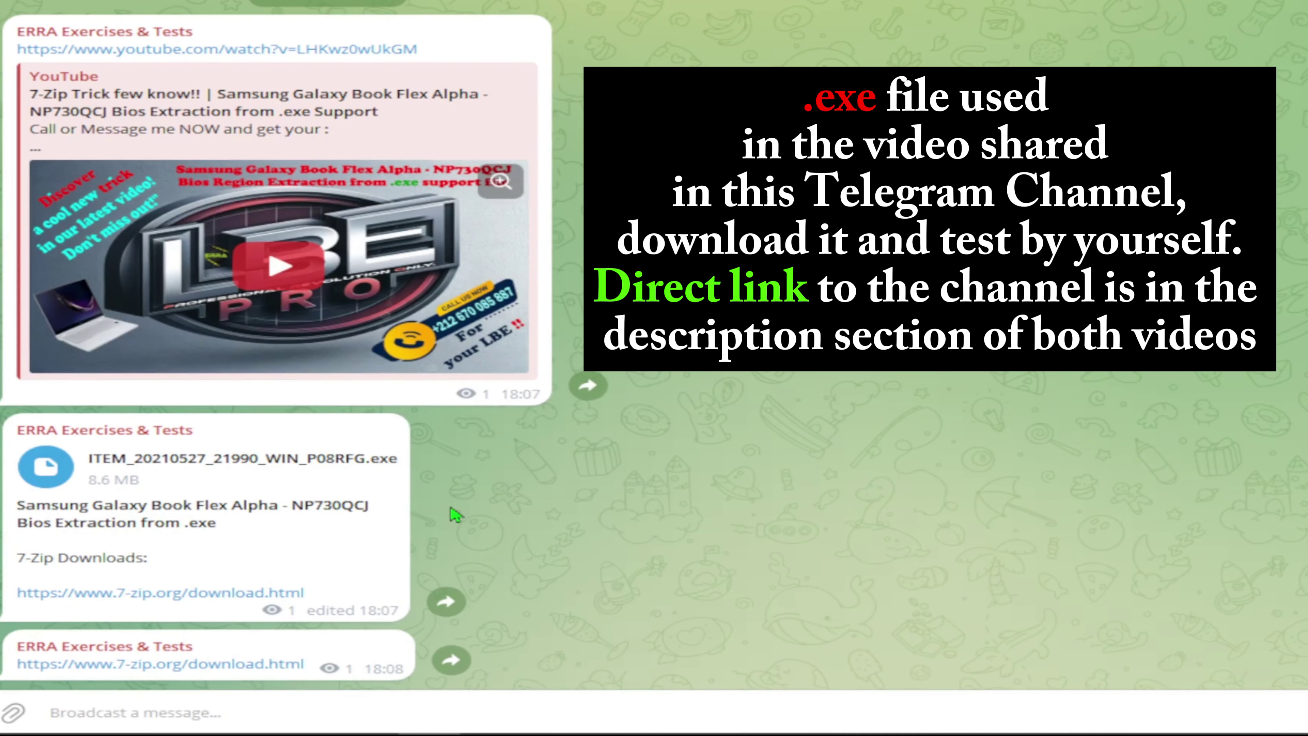
pyautogui.rightClick(372, 654)
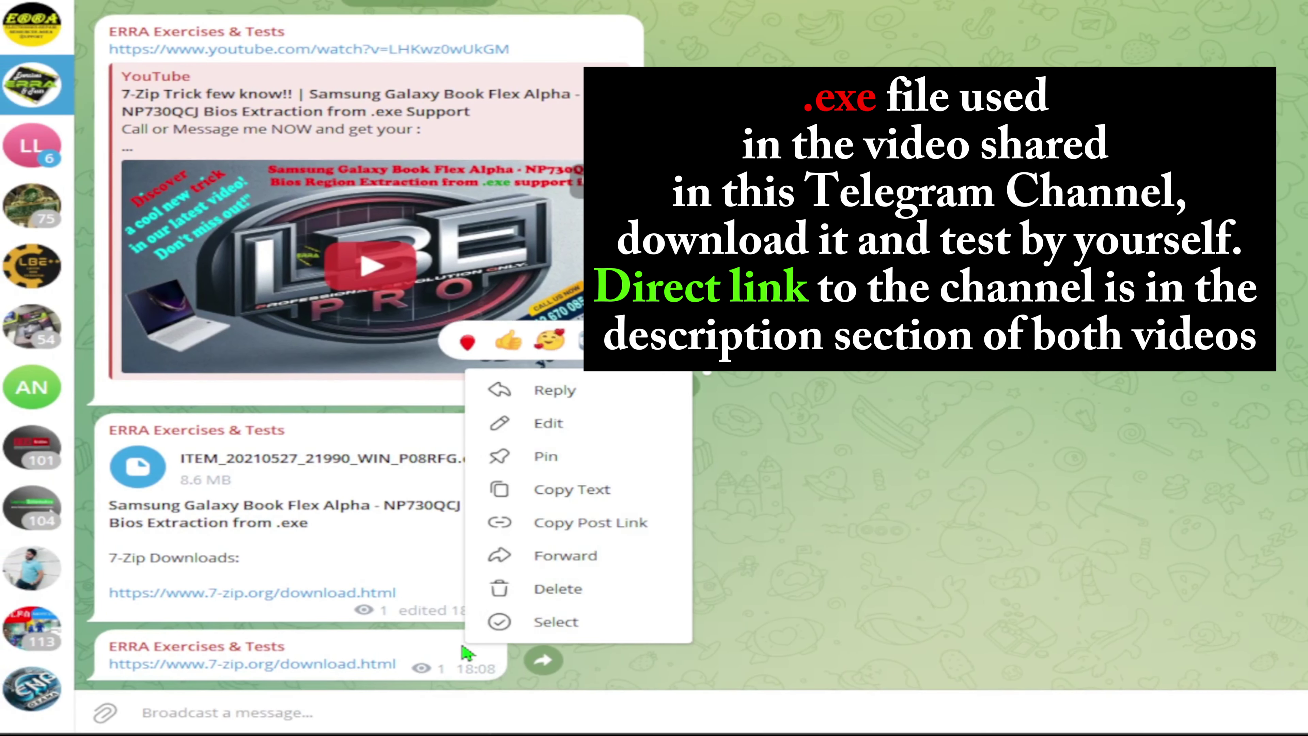
pyautogui.click(556, 591)
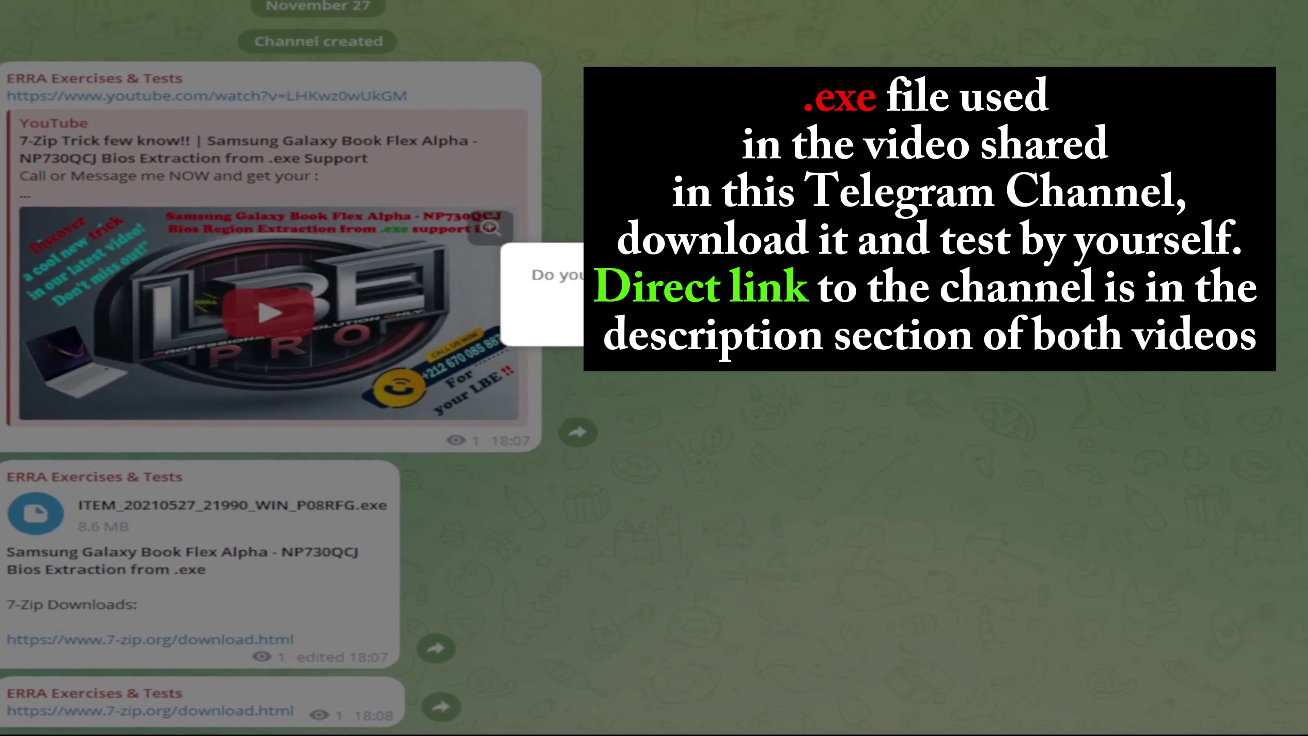
pyautogui.press('Return')
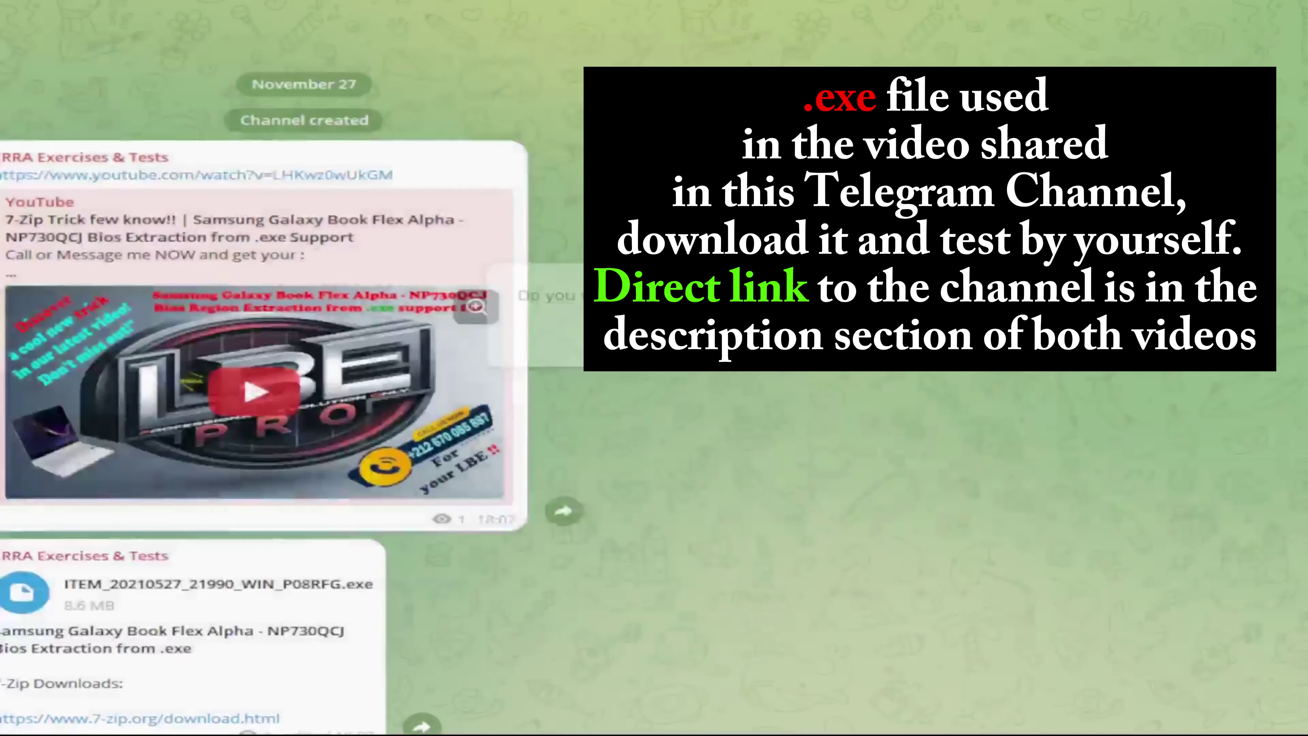